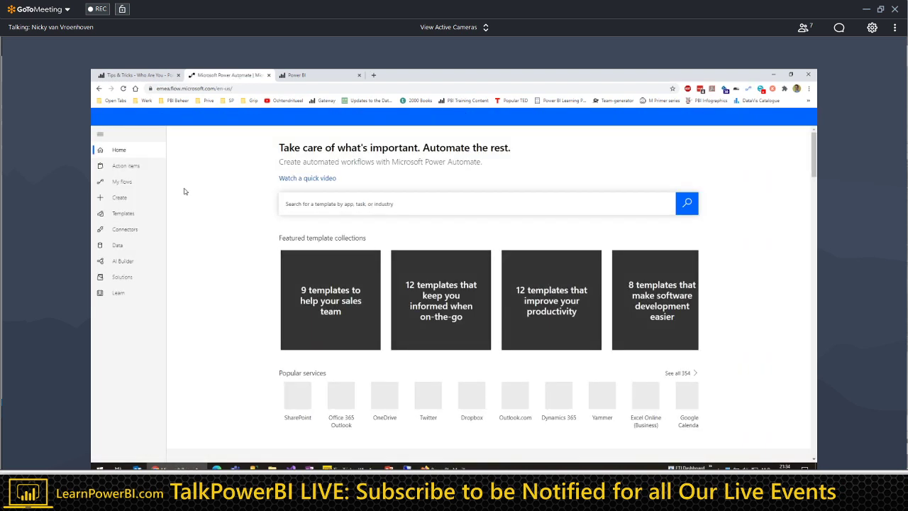
Open the flow "Tips & Tricks - Who Are You?" for editing and examine its form trigger and dataset row mapping.
click(128, 182)
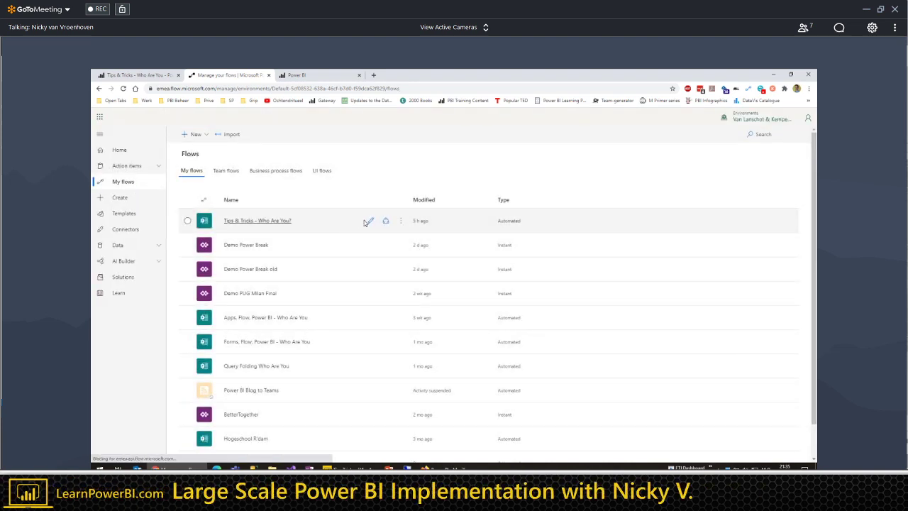
click(371, 220)
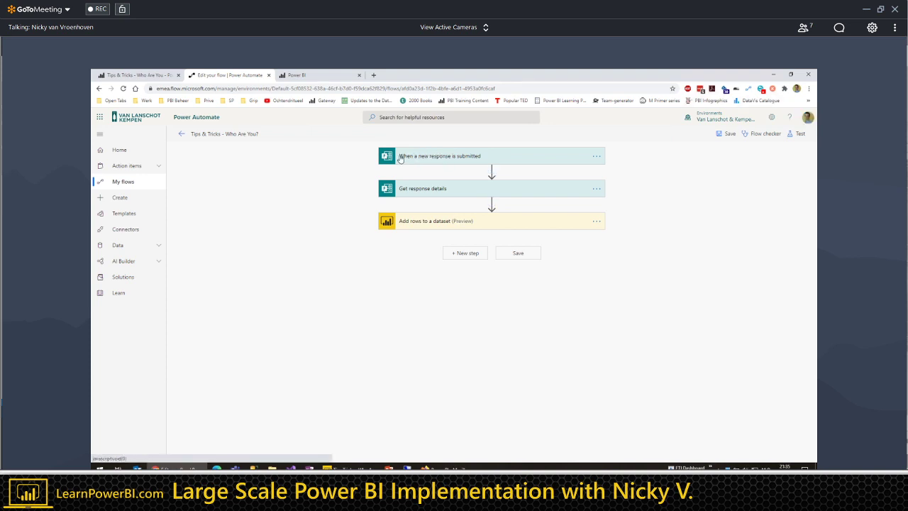
click(404, 158)
click(434, 244)
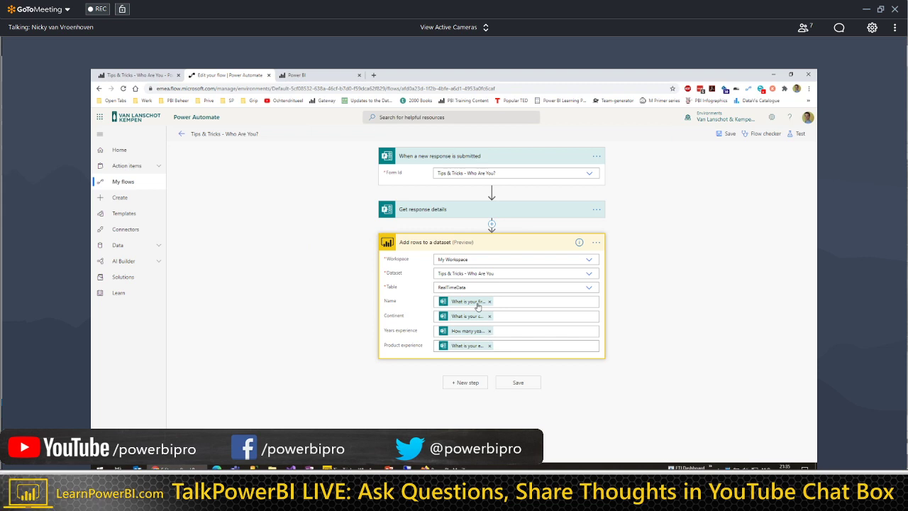
mouse_move(475, 306)
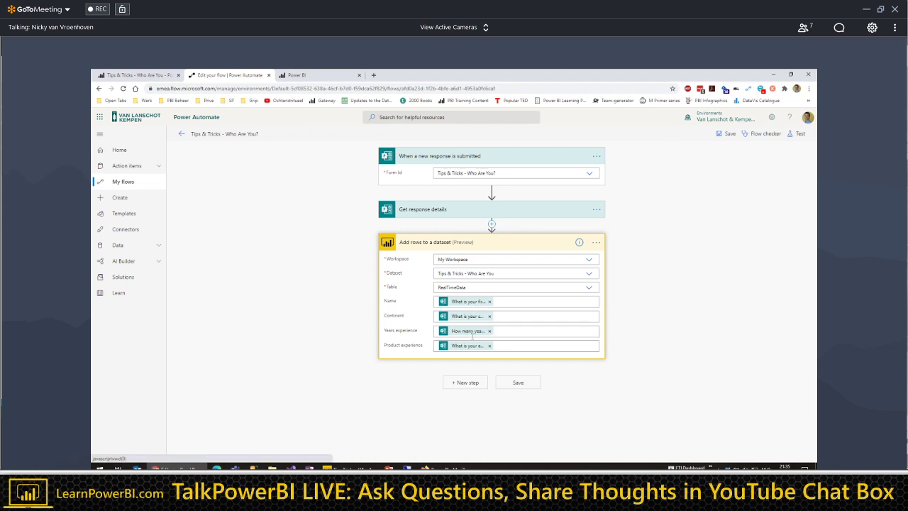
click(319, 77)
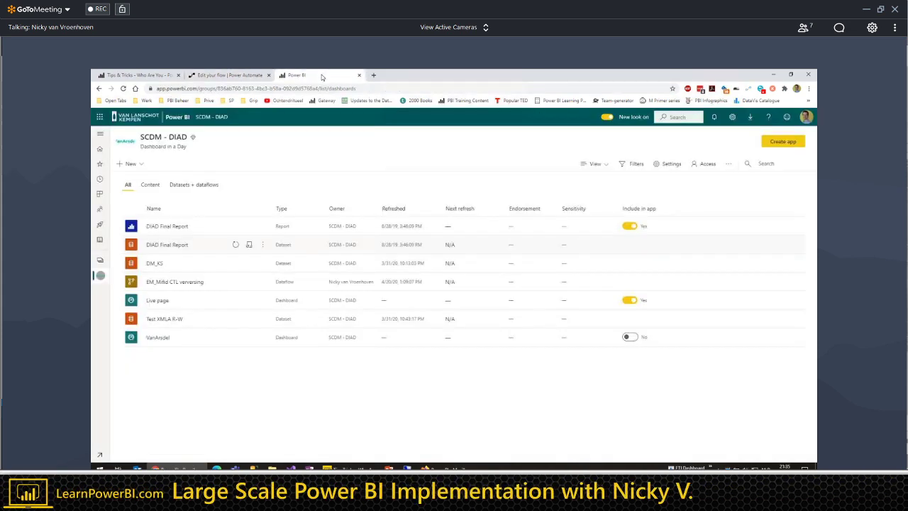
click(228, 76)
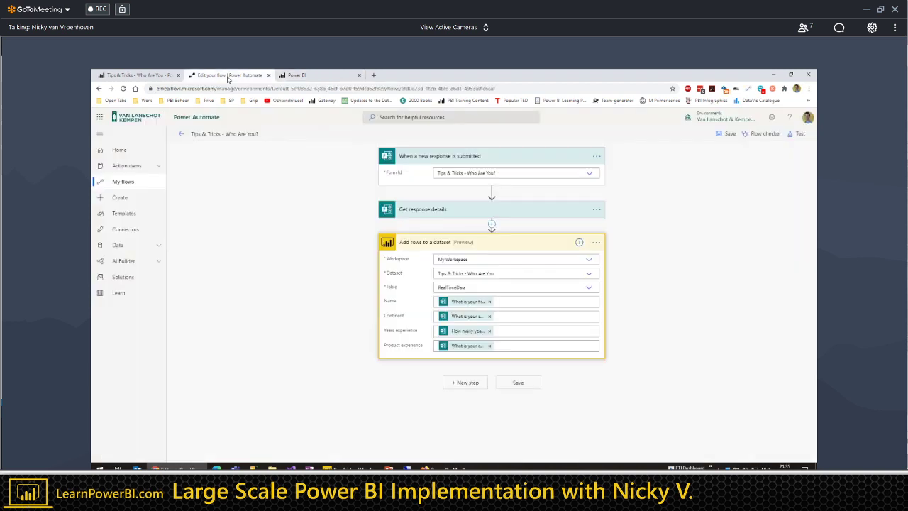
View the Tips & Tricks - Who Are You dashboard in full screen and return to the normal view.
click(143, 76)
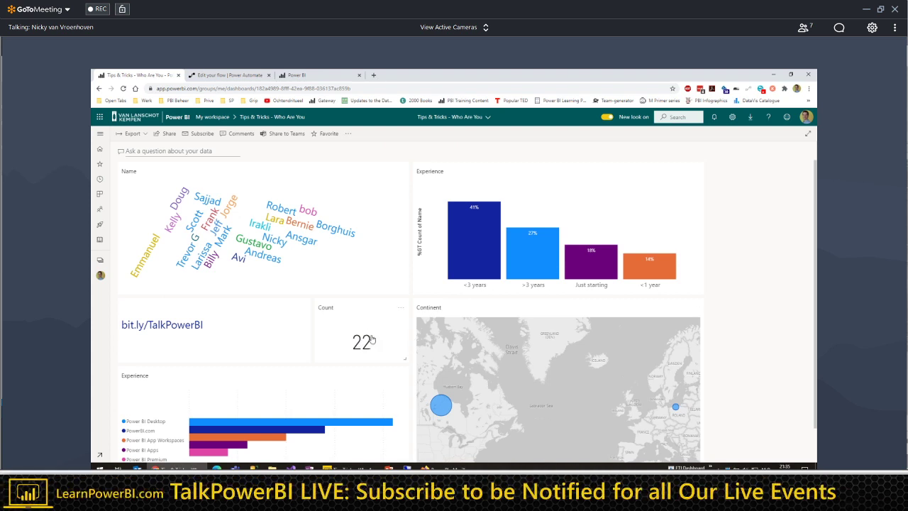
click(810, 135)
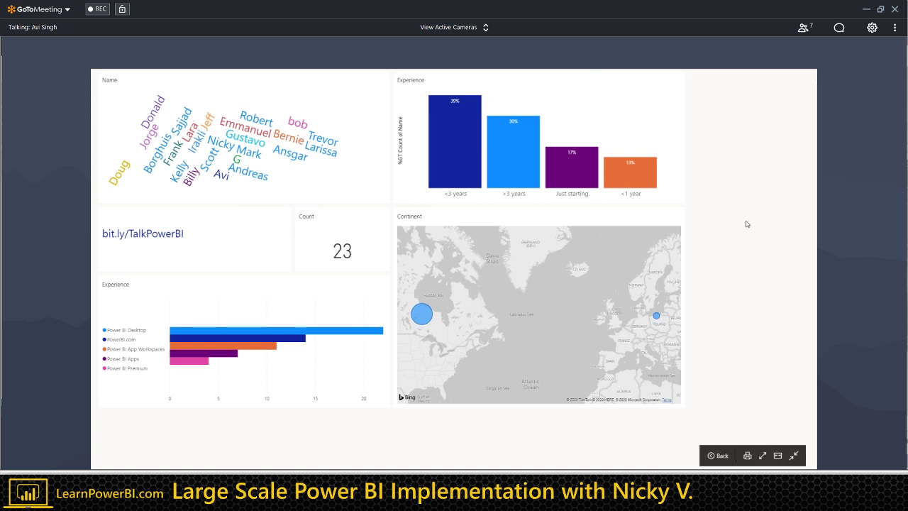
key(Escape)
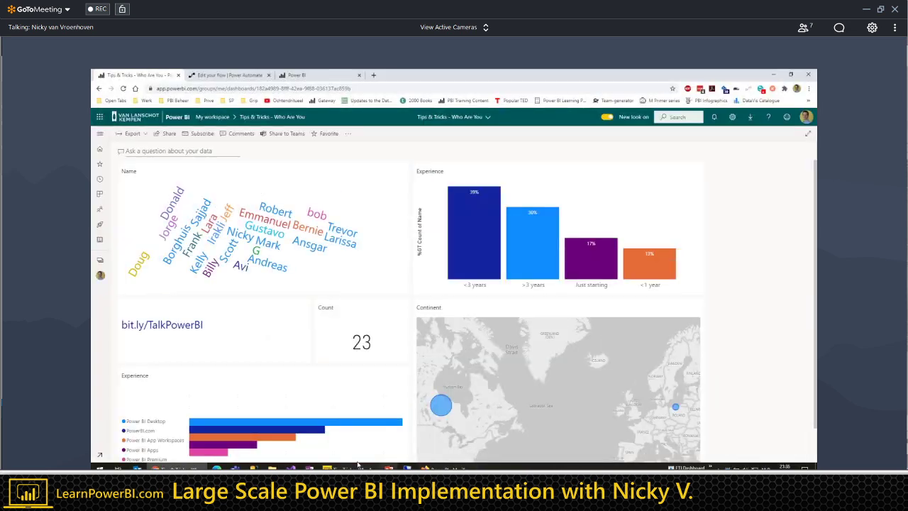
Check the source report in Power BI Desktop, and examine the product experience chart on the full-screen dashboard.
click(355, 466)
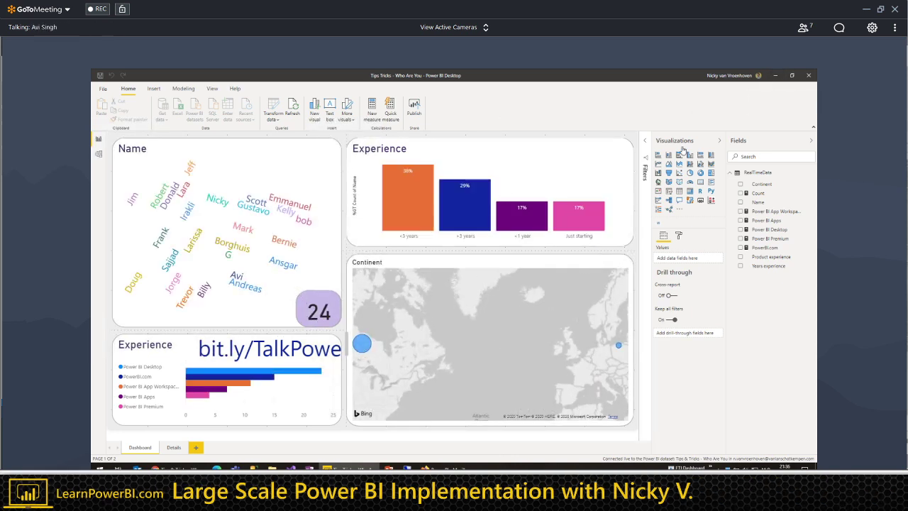
click(776, 75)
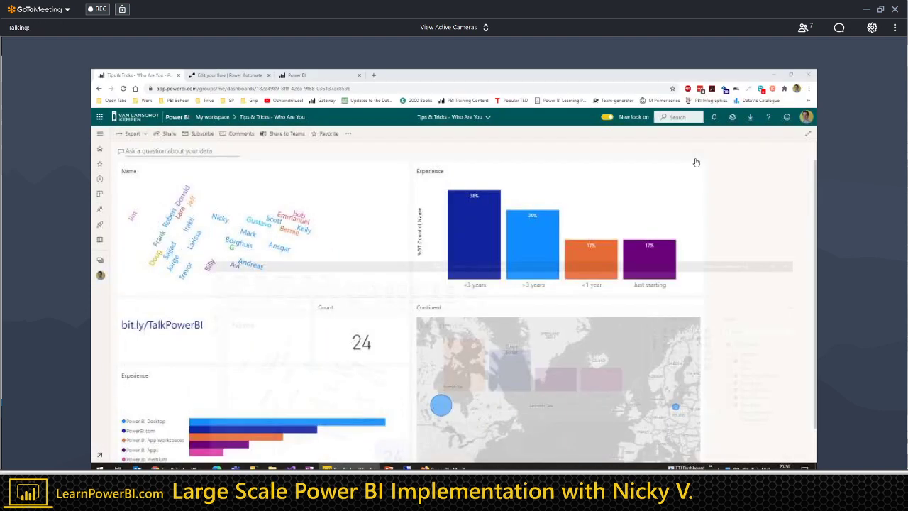
click(808, 133)
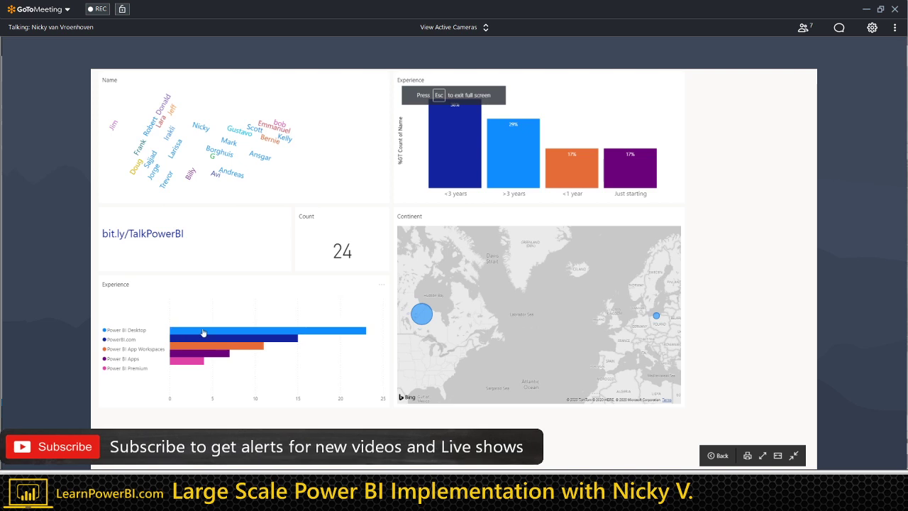
mouse_move(285, 323)
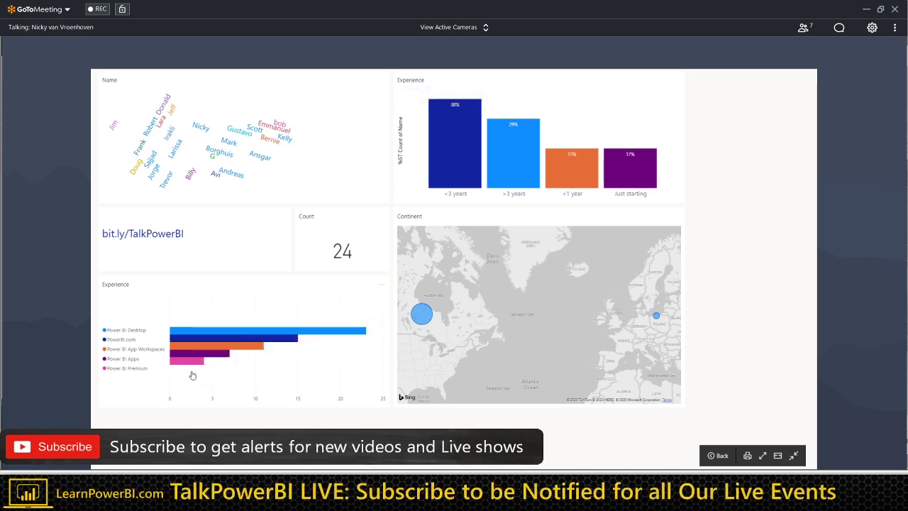
mouse_move(195, 368)
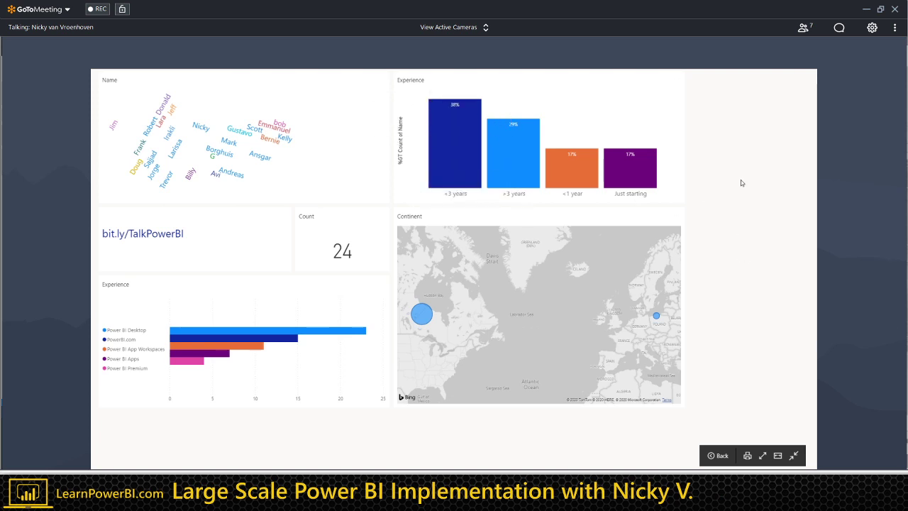
key(Escape)
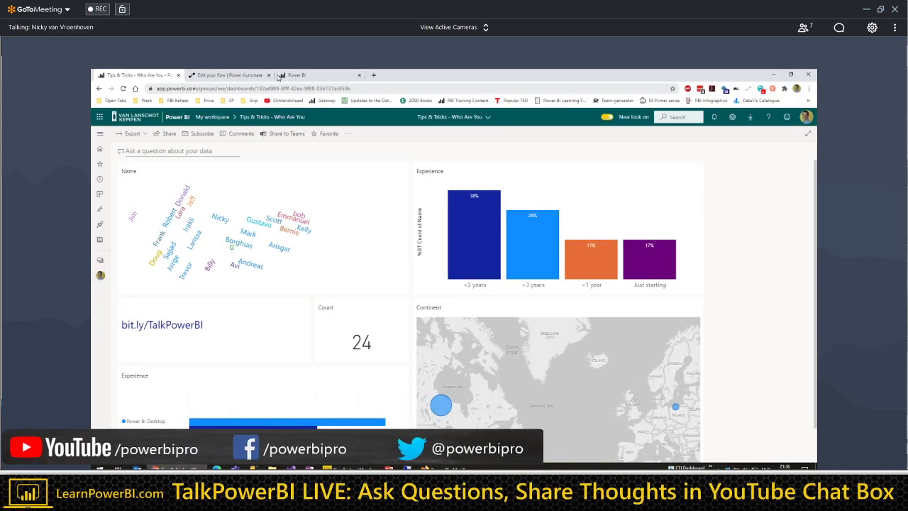
Exclude the Live page dashboard from the app in the SCDM - DIAD workspace.
click(304, 76)
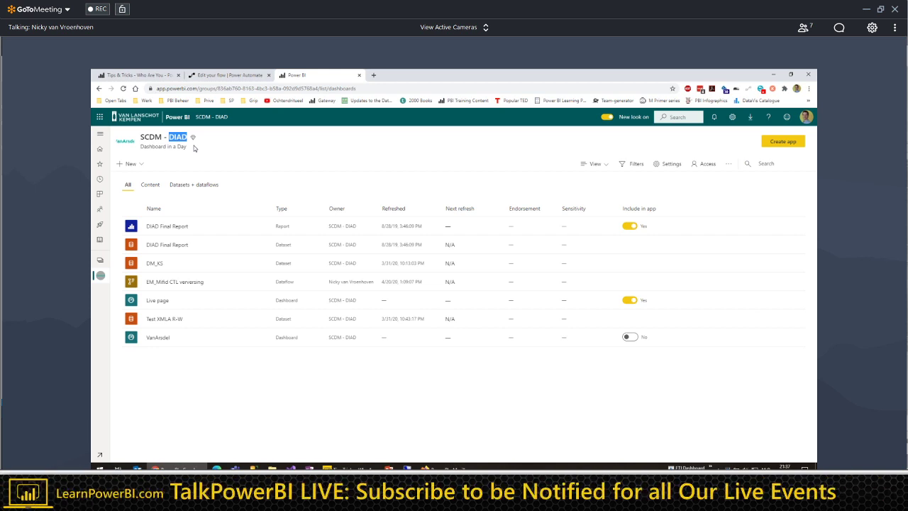
click(235, 151)
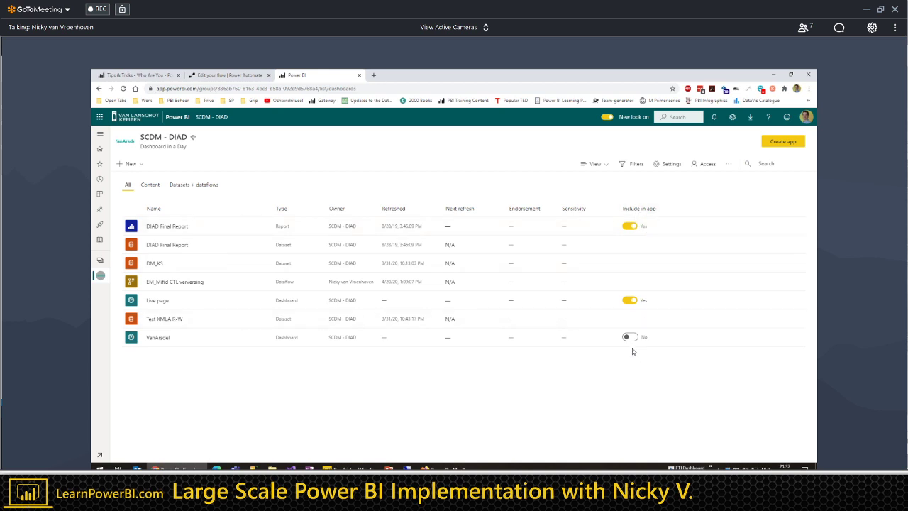
click(630, 301)
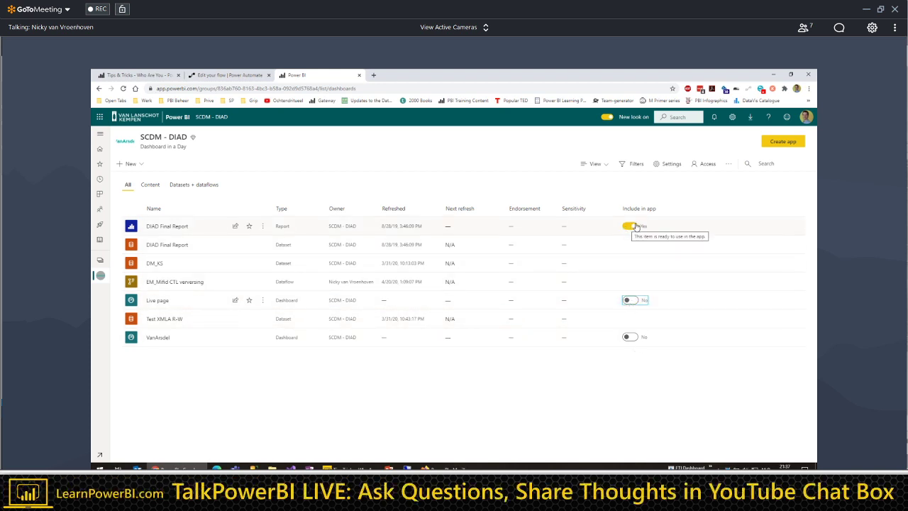
Start creating the workspace app, enter "Summary" as its description and review the remaining setup options.
click(784, 143)
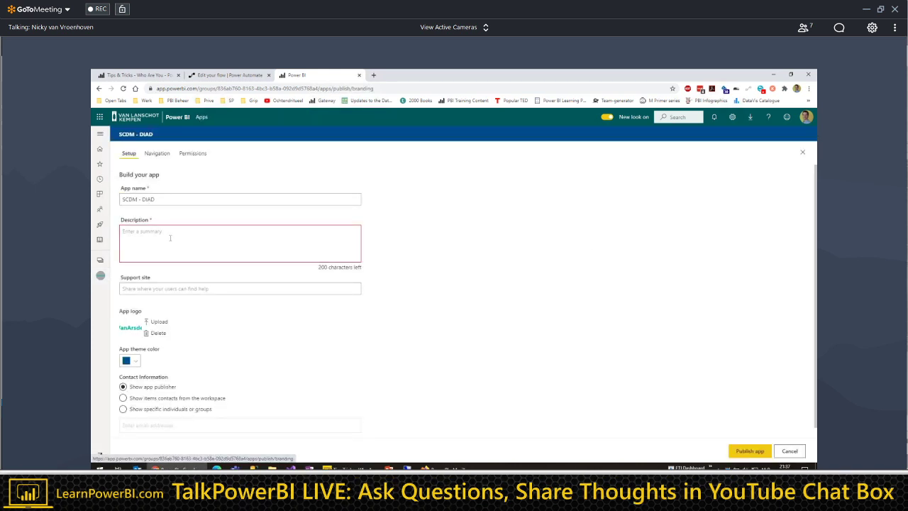
click(169, 246)
text(Summary)
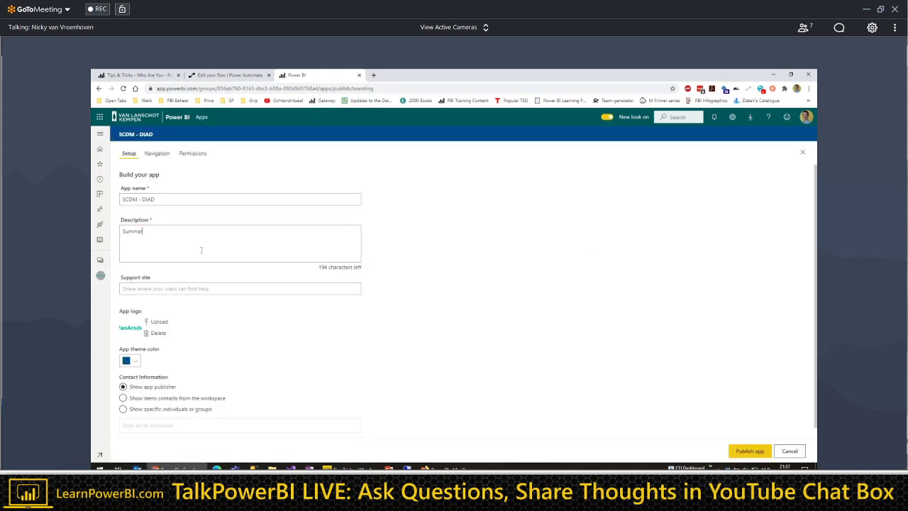
click(140, 288)
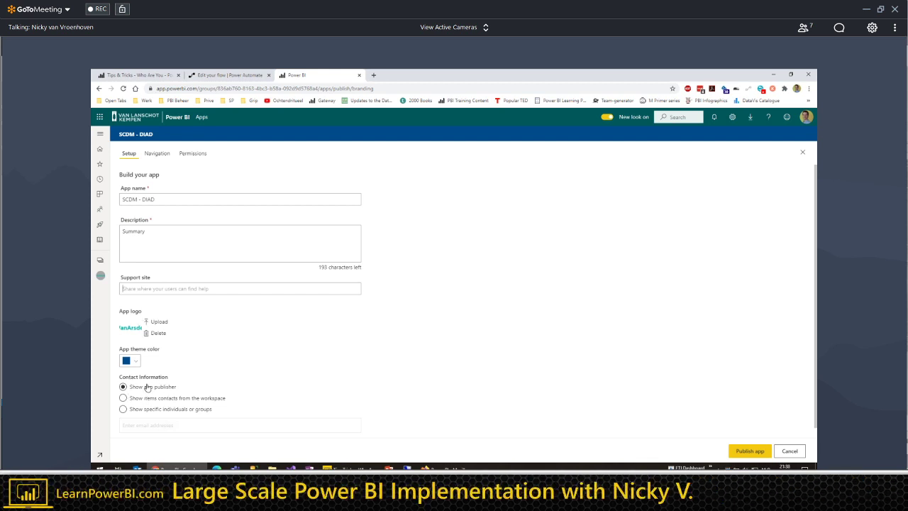
scroll(151, 393, down, 1)
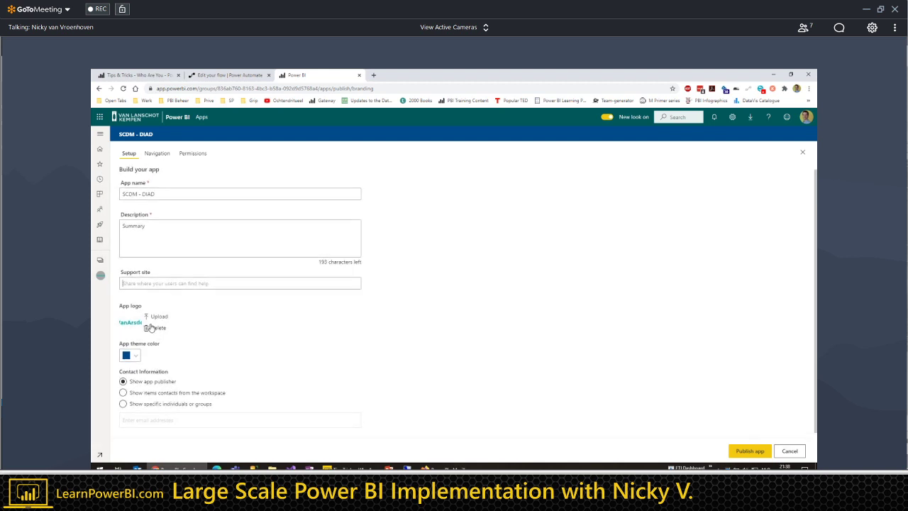
scroll(160, 284, up, 1)
Try adding a link to the app navigation that opens in the content area, and remove it again.
click(163, 153)
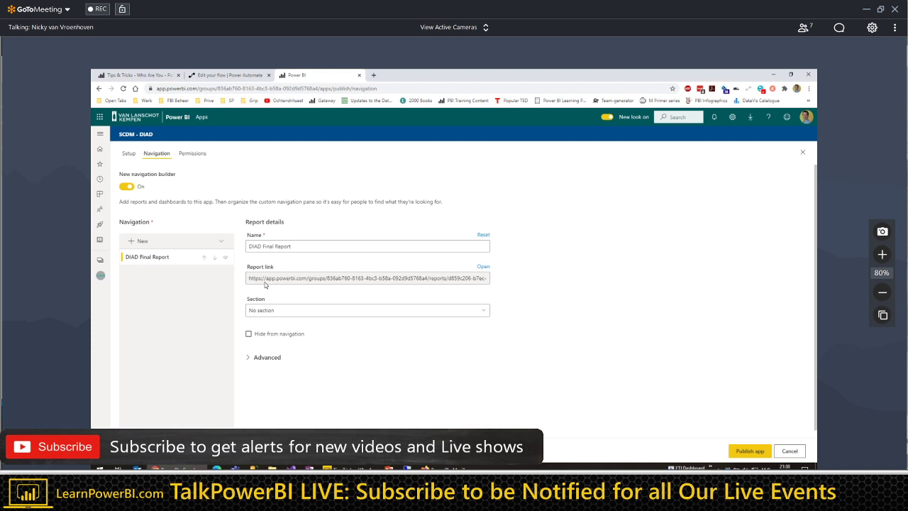
click(135, 240)
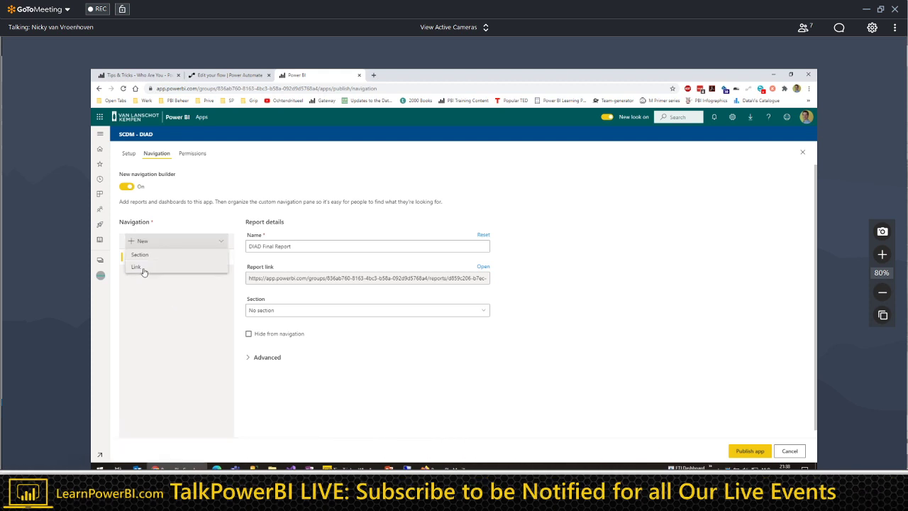
click(142, 269)
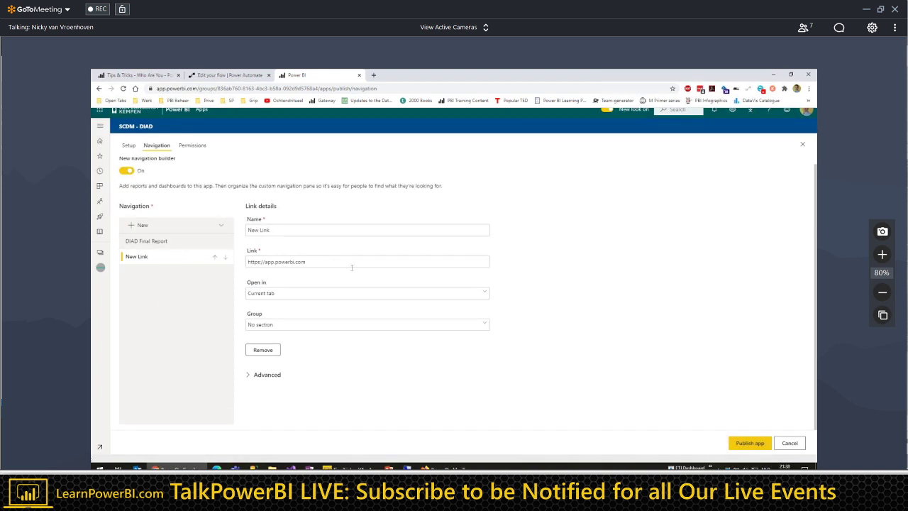
click(264, 293)
click(269, 310)
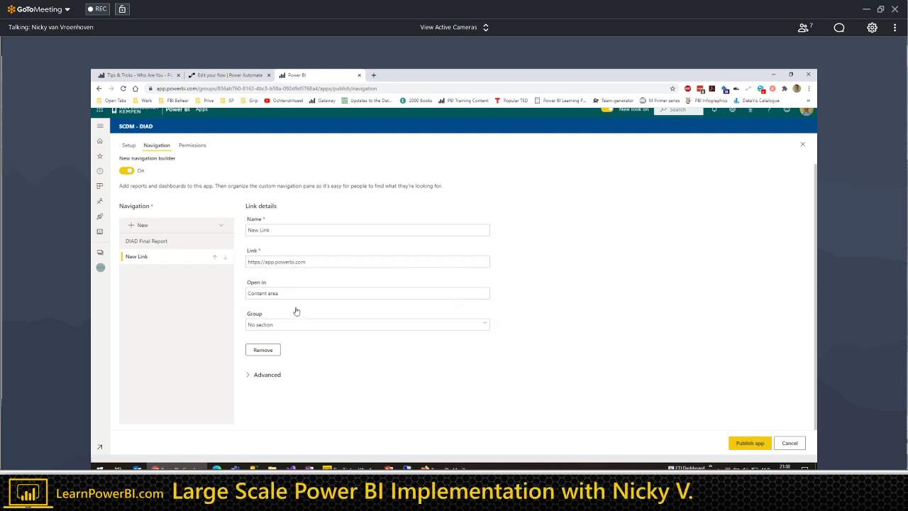
drag(305, 263, 221, 268)
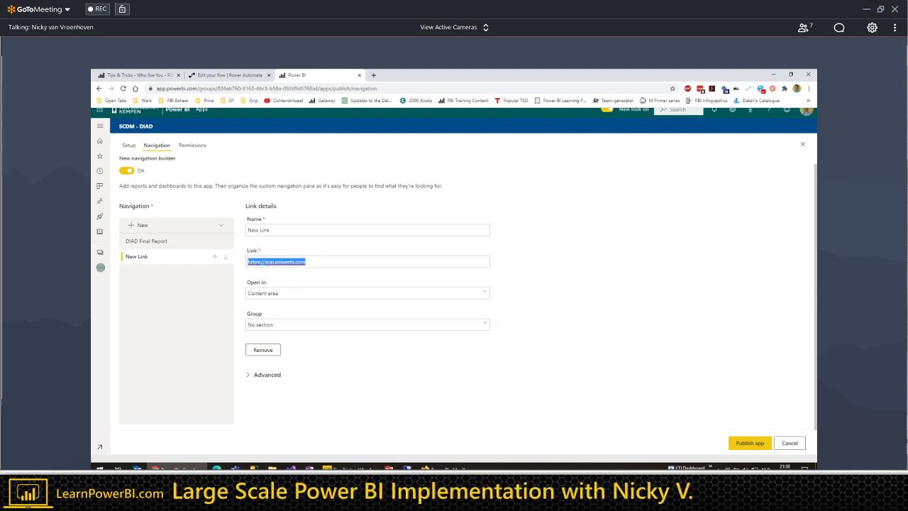
click(325, 262)
triple_click(326, 262)
click(169, 259)
click(262, 350)
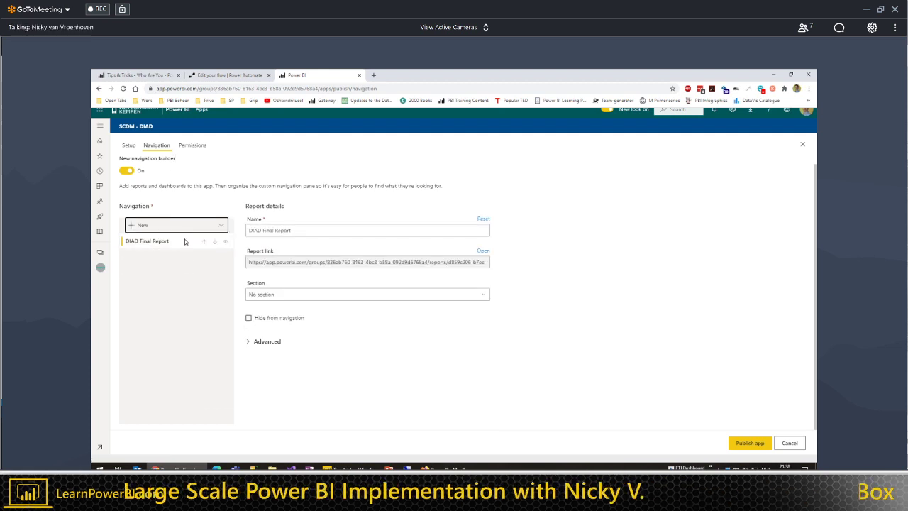
Grant the app's access to the presenter's admin account and enable automatic installation of the app.
click(192, 145)
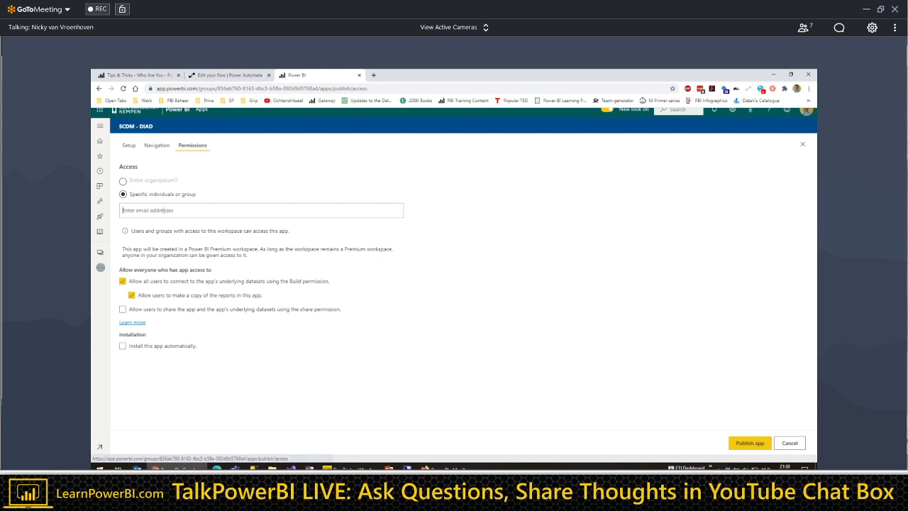
click(163, 210)
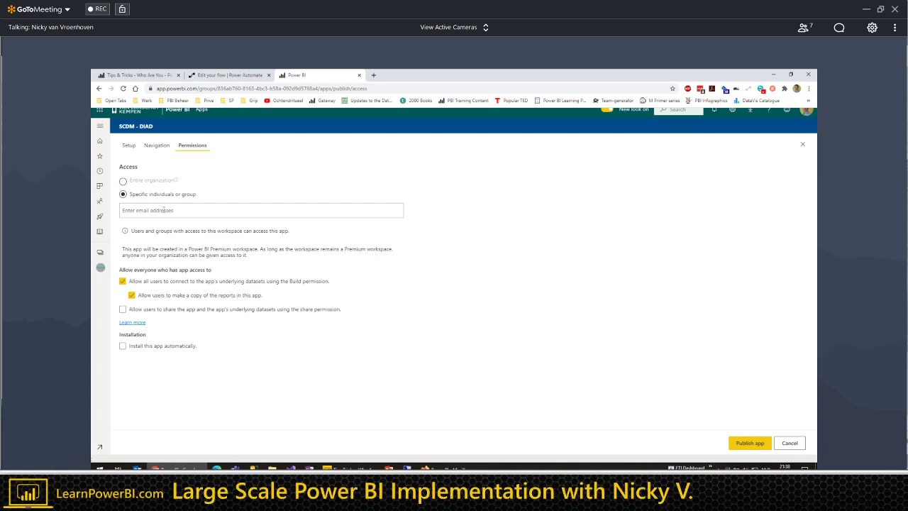
text(bnivro)
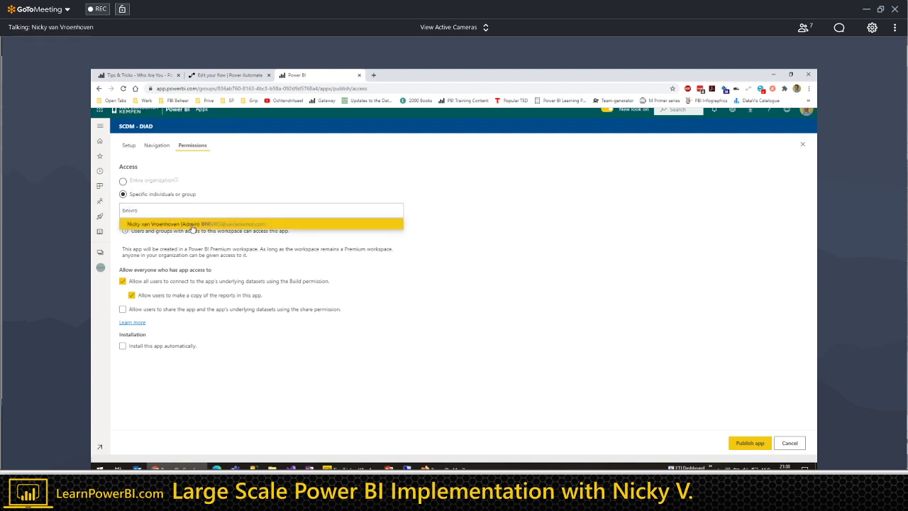
click(193, 226)
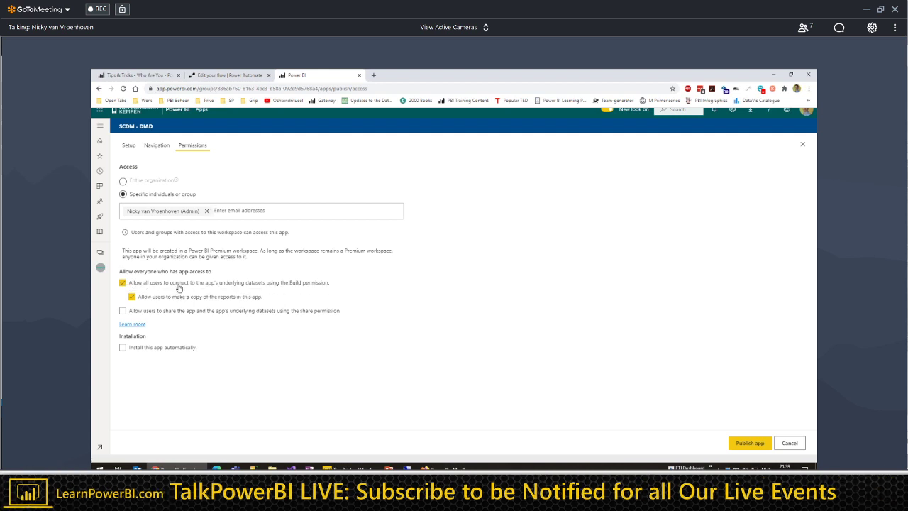
click(123, 348)
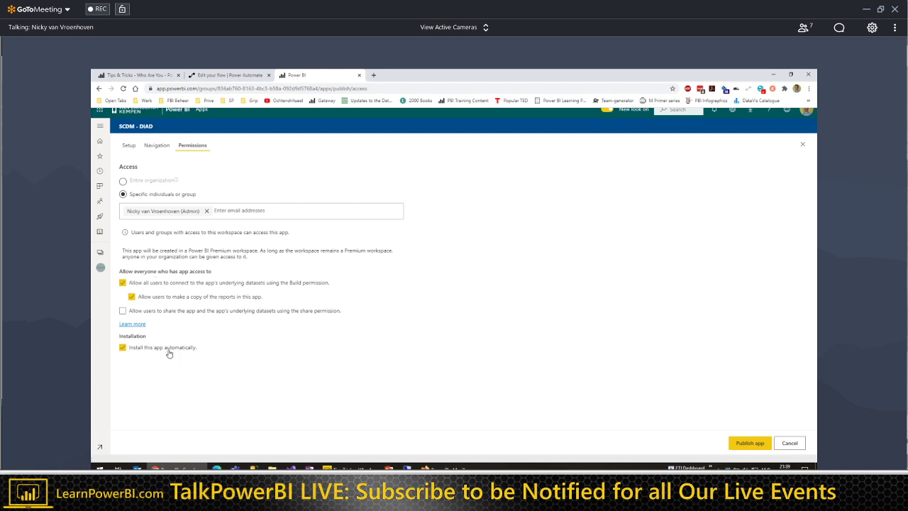
click(100, 125)
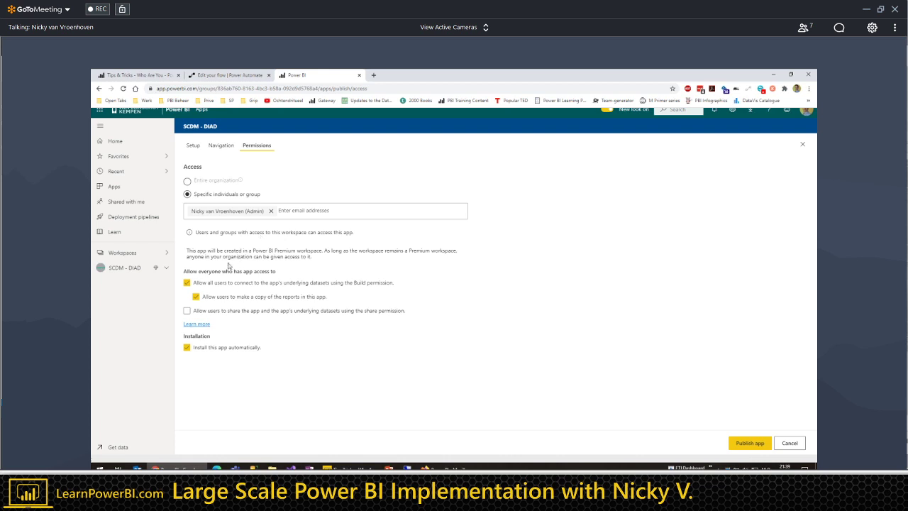
mouse_move(269, 284)
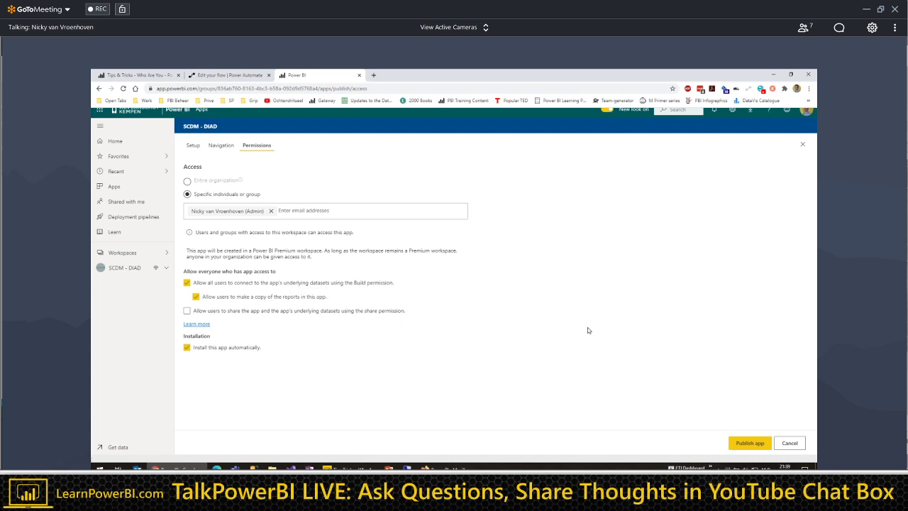
Publish the SCDM - DIAD workspace as an app with the configured permissions.
click(748, 443)
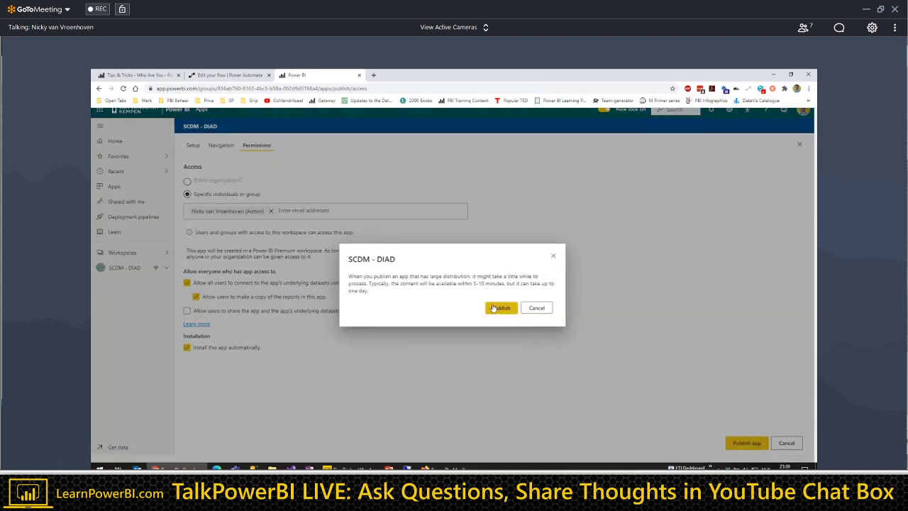
click(497, 307)
mouse_move(448, 468)
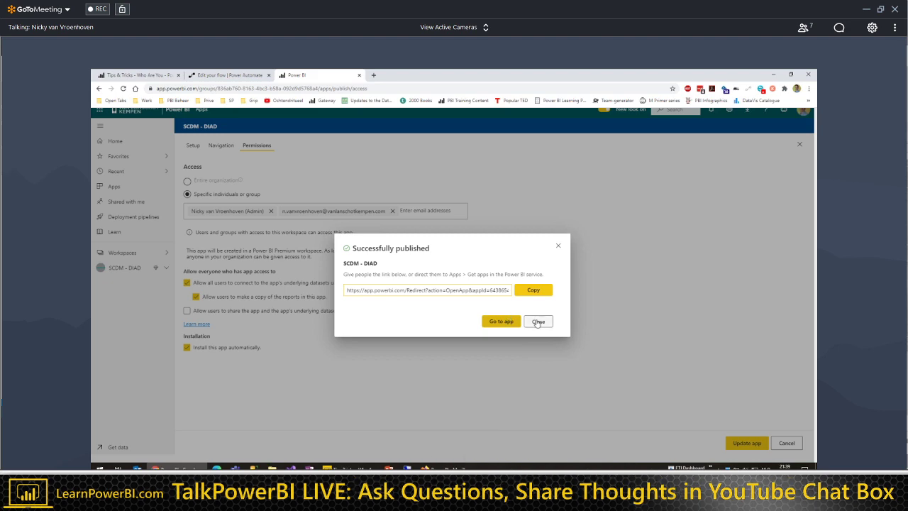
View the DIAD Final Report in the published SCDM - DIAD app in the other browser and return to the Power BI Workspaces and Apps slide.
click(478, 423)
key(alt+Tab)
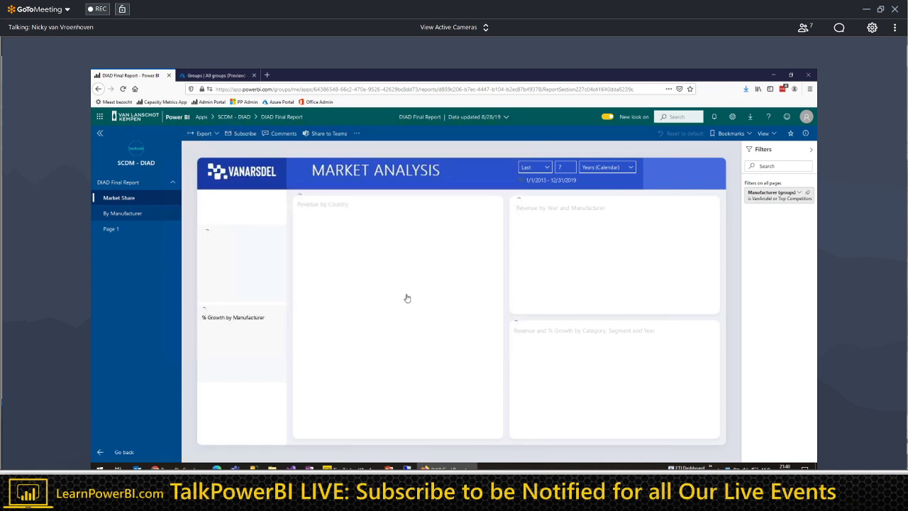
click(114, 220)
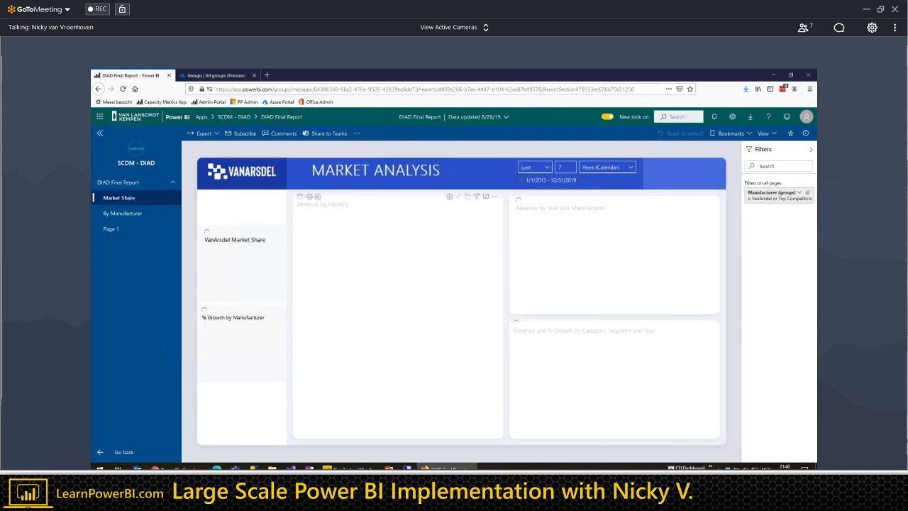
key(alt+Tab)
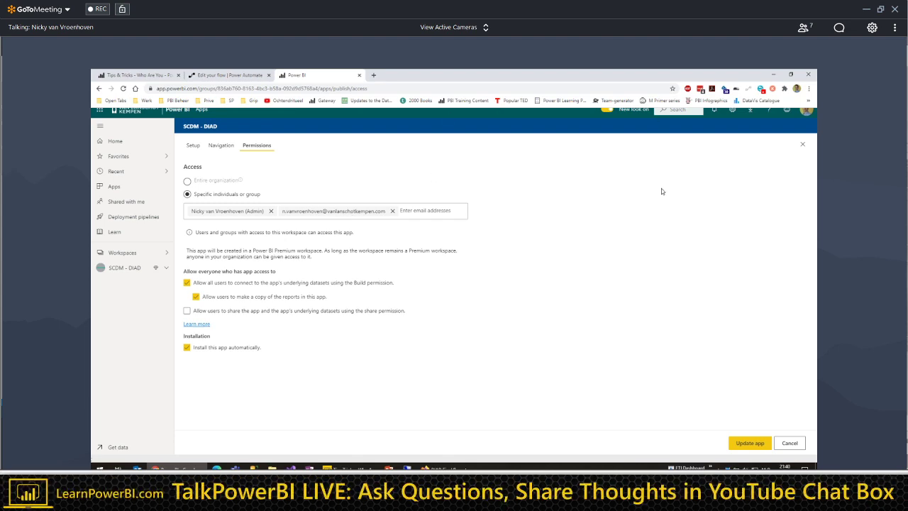
key(alt+Tab)
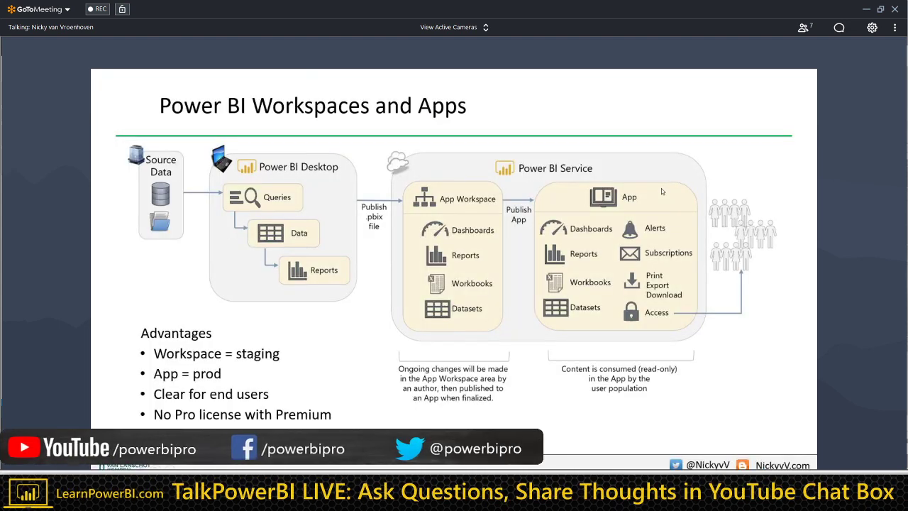
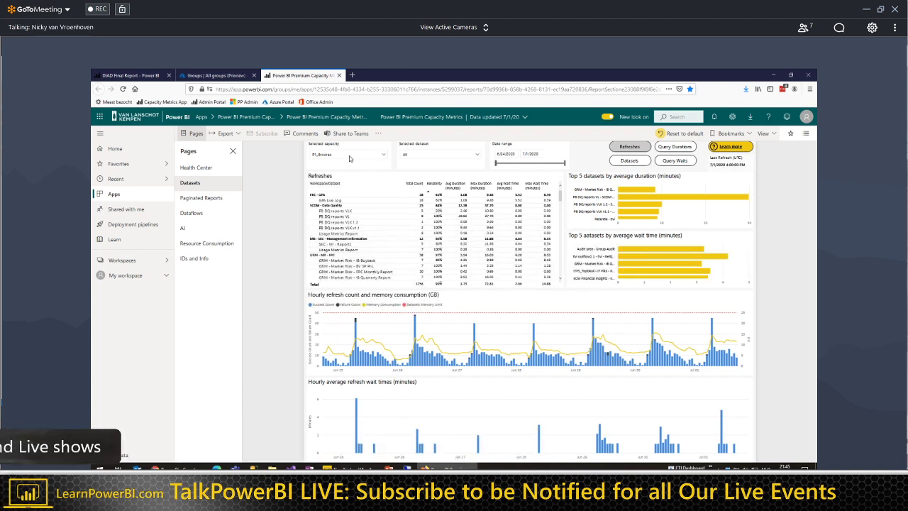
Collapse the navigation pane and examine the Refreshes table and hourly refresh and memory charts in Power BI Premium Capacity Metrics.
click(100, 133)
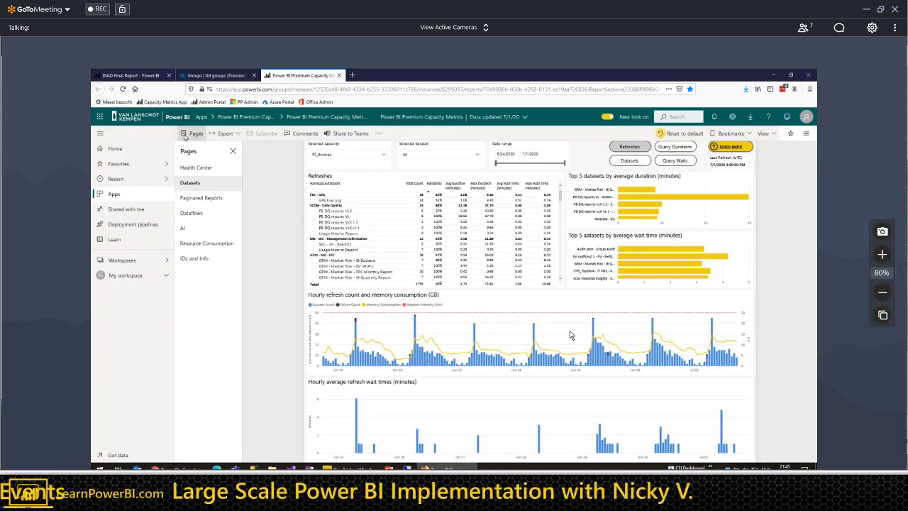
click(883, 254)
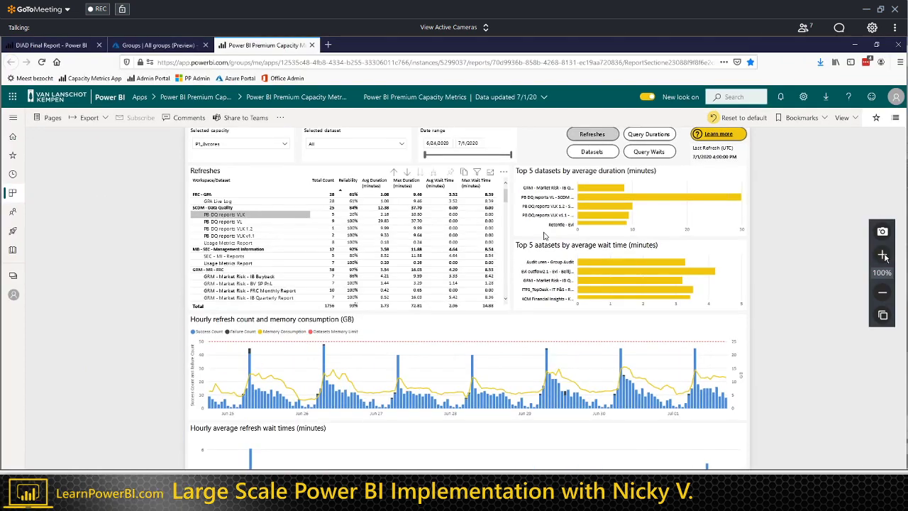
click(883, 254)
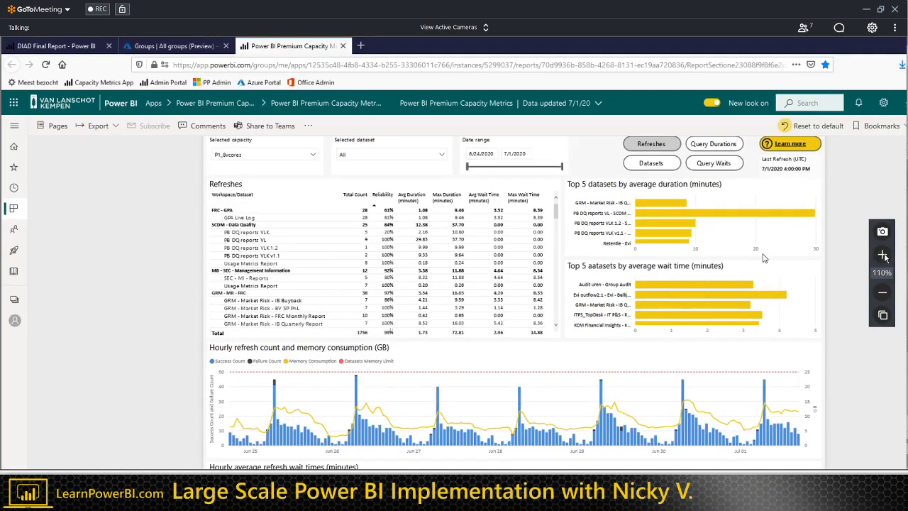
click(883, 255)
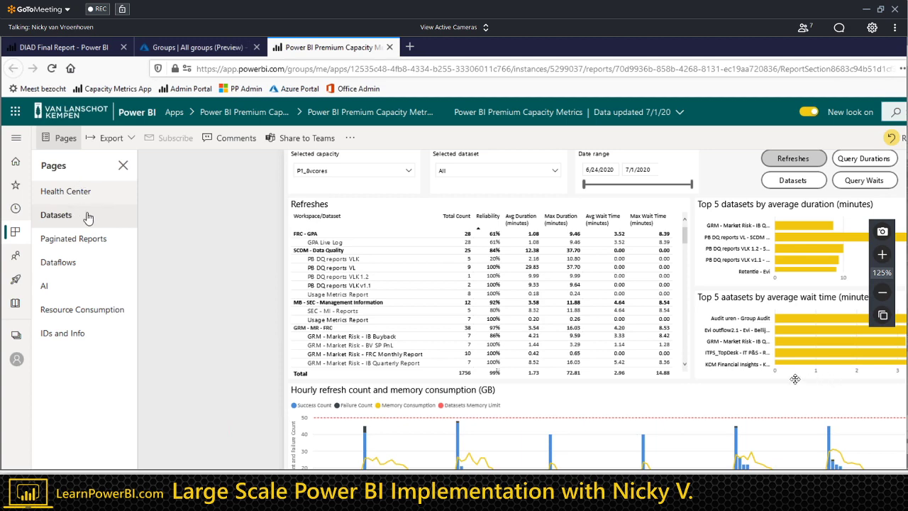
drag(818, 384, 687, 339)
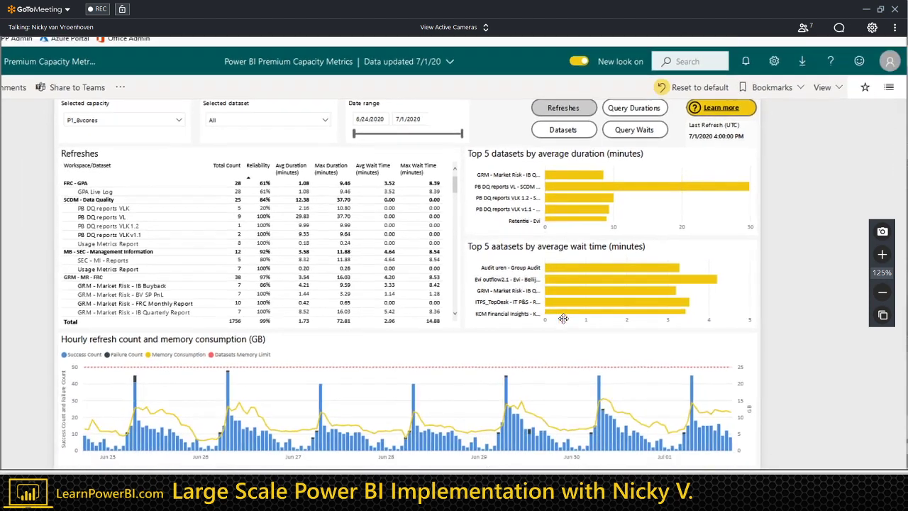
click(884, 257)
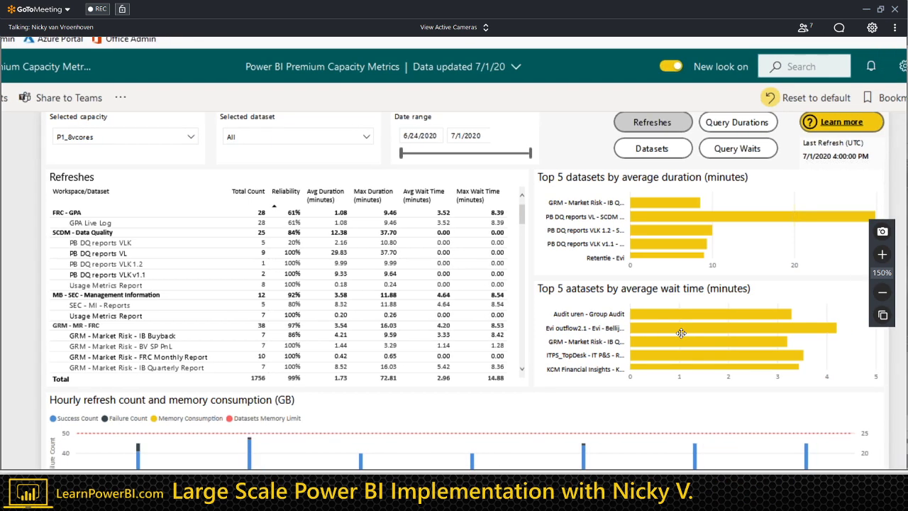
drag(705, 337, 661, 150)
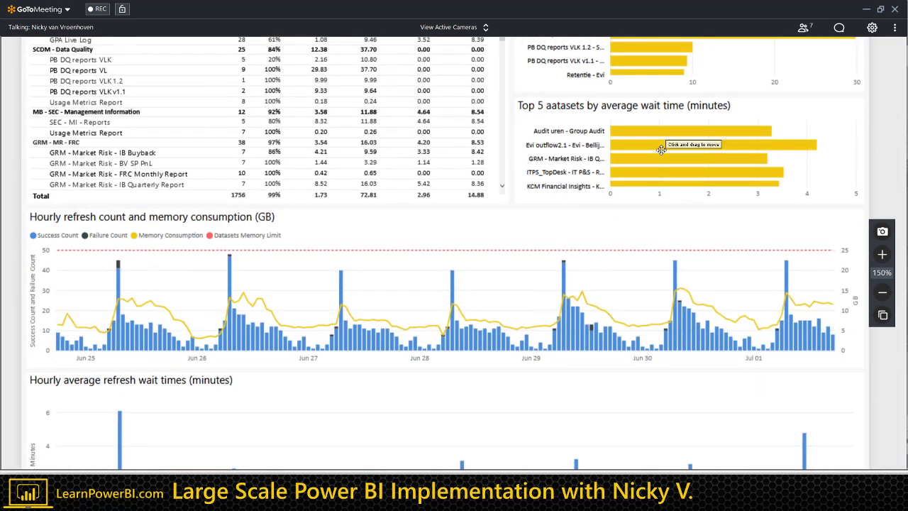
scroll(662, 163, down, 2)
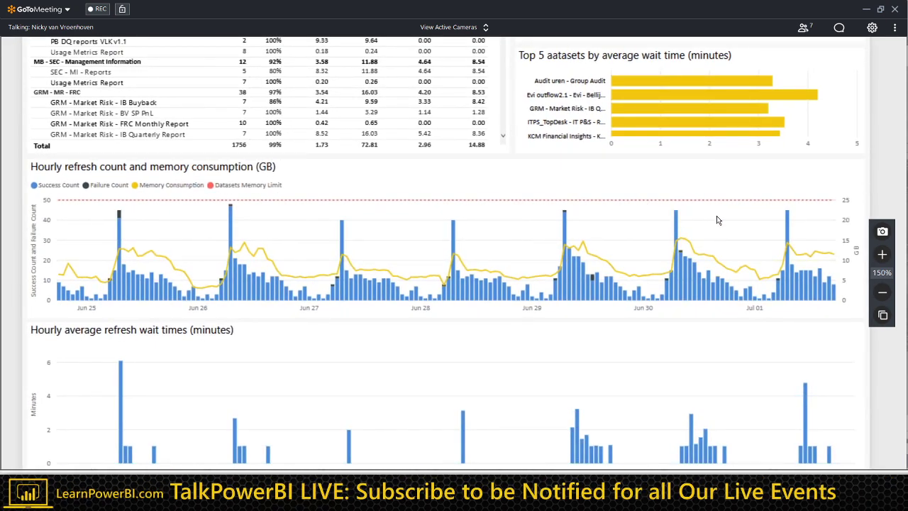
Examine the July 1, 7:00 AM refresh peak, clear its cross-filter and inspect the top datasets by average duration.
drag(868, 76, 899, 347)
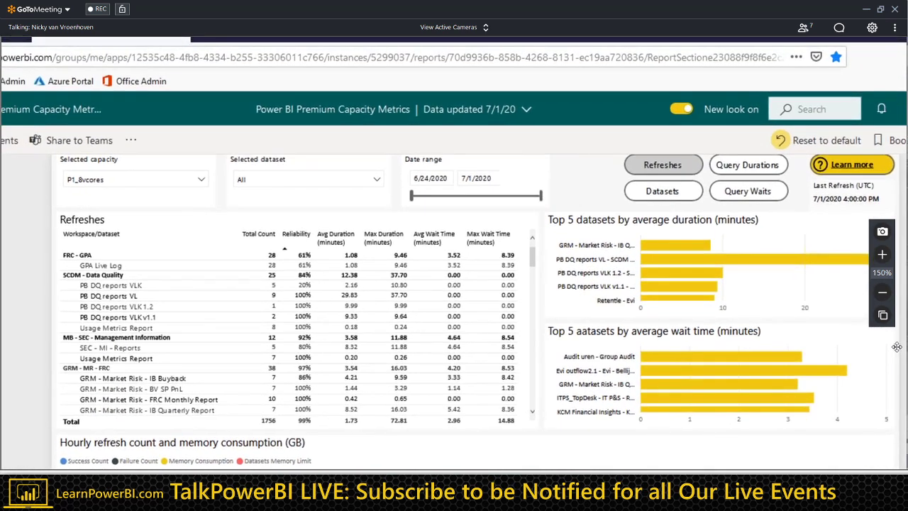
click(884, 294)
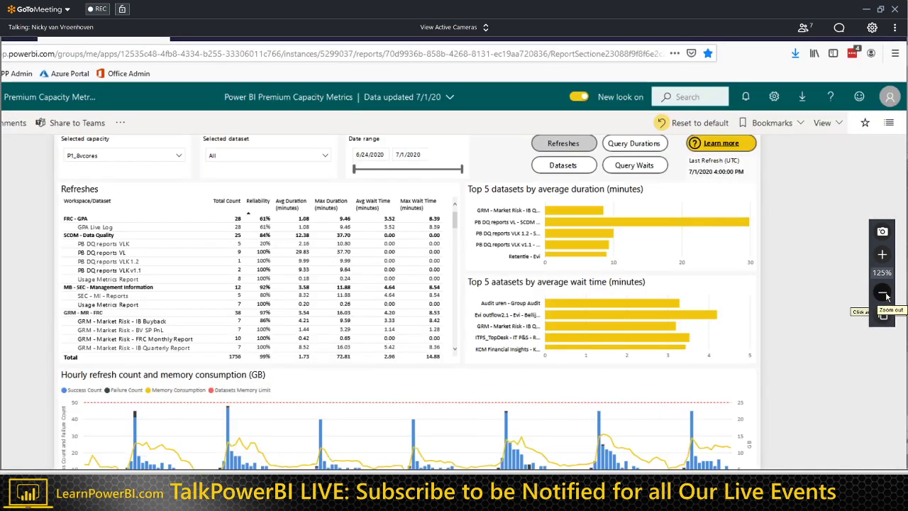
click(884, 294)
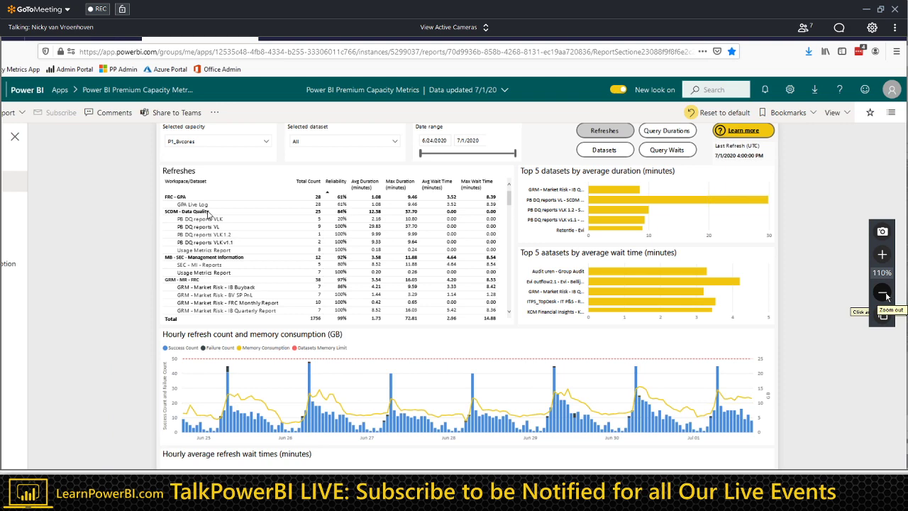
click(884, 293)
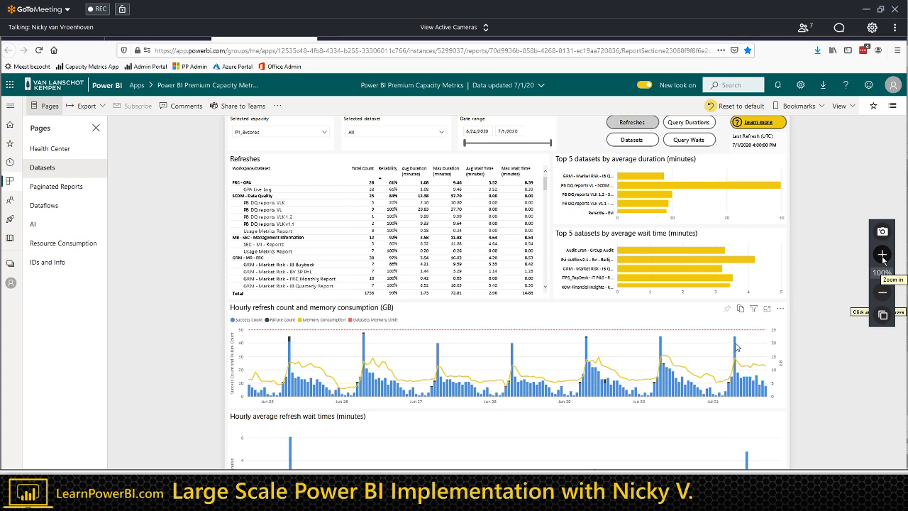
click(882, 260)
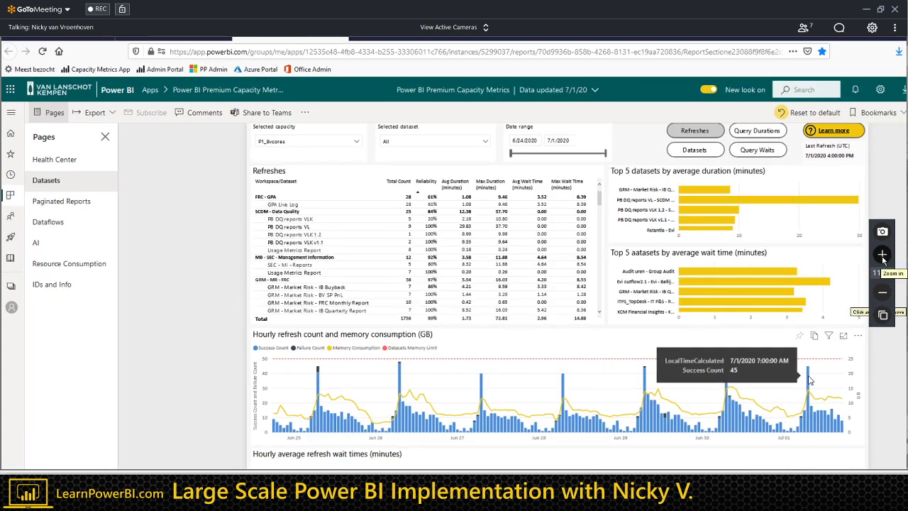
click(883, 255)
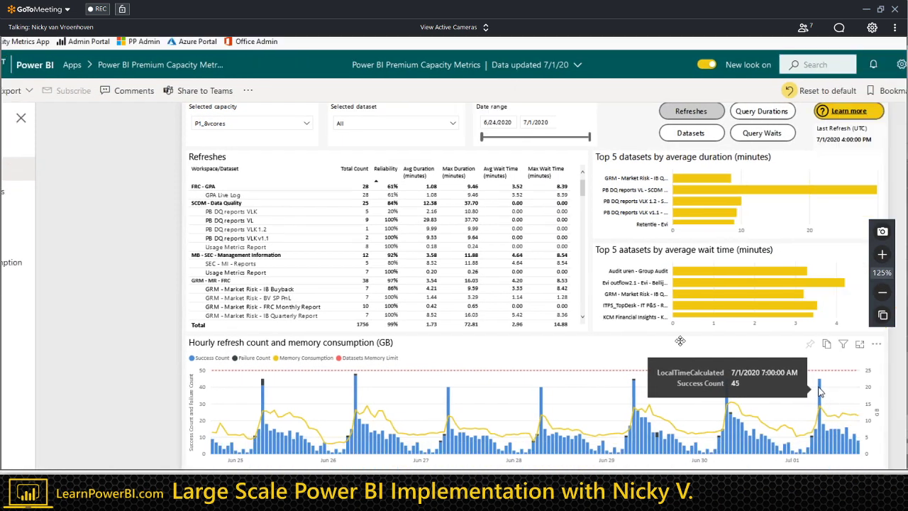
drag(680, 341, 619, 300)
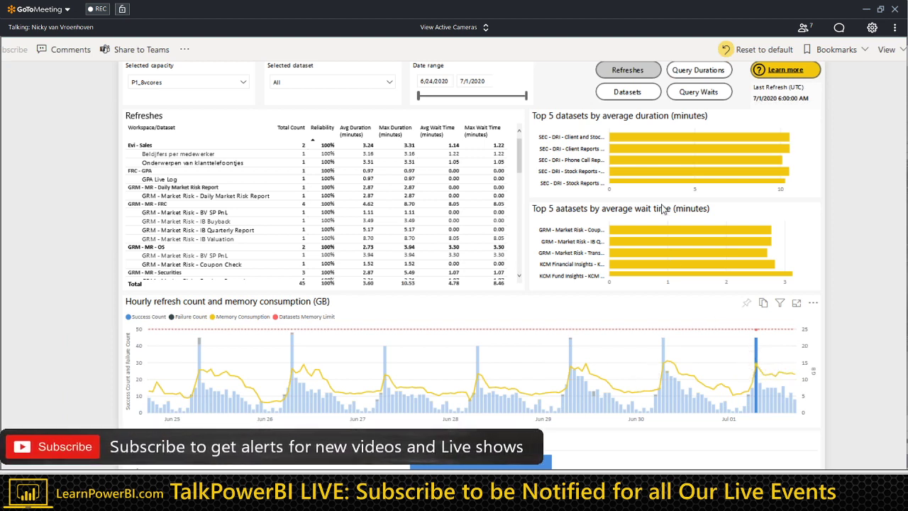
click(757, 343)
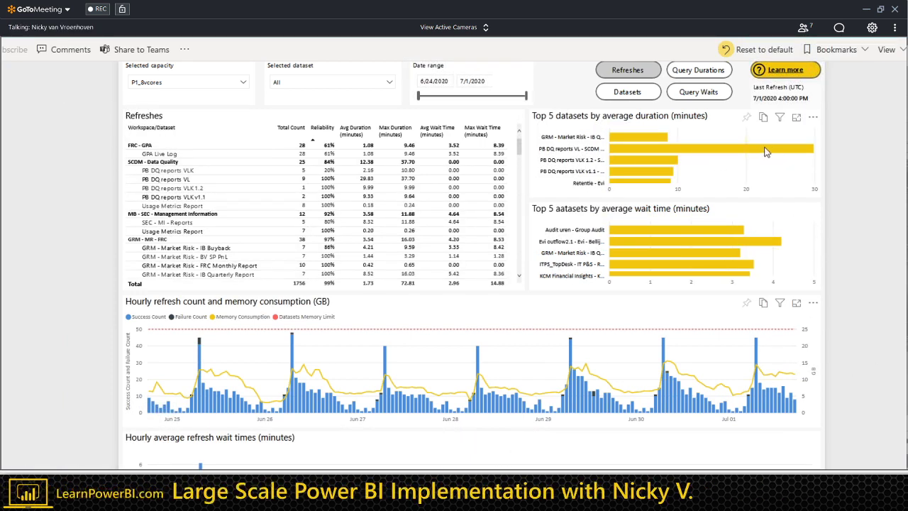
mouse_move(810, 152)
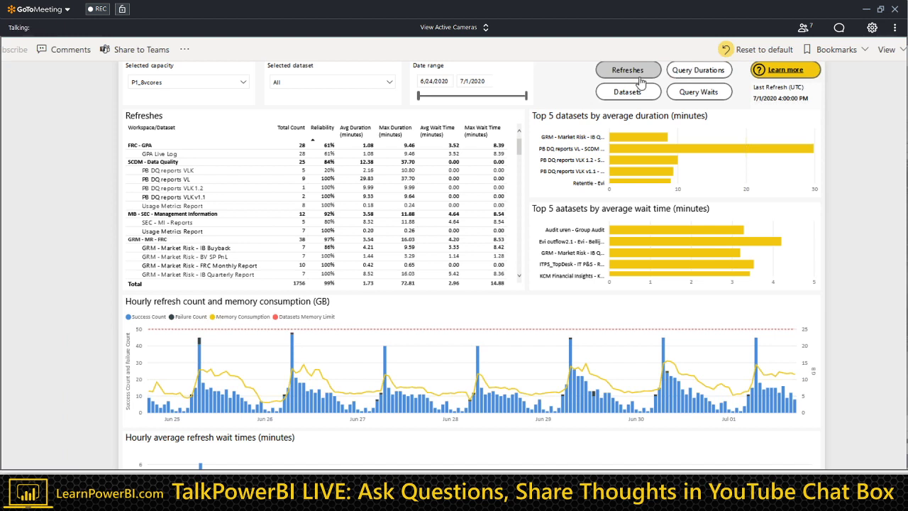
Switch the capacity metrics to Query Durations and examine the top 5 datasets by average duration.
click(701, 71)
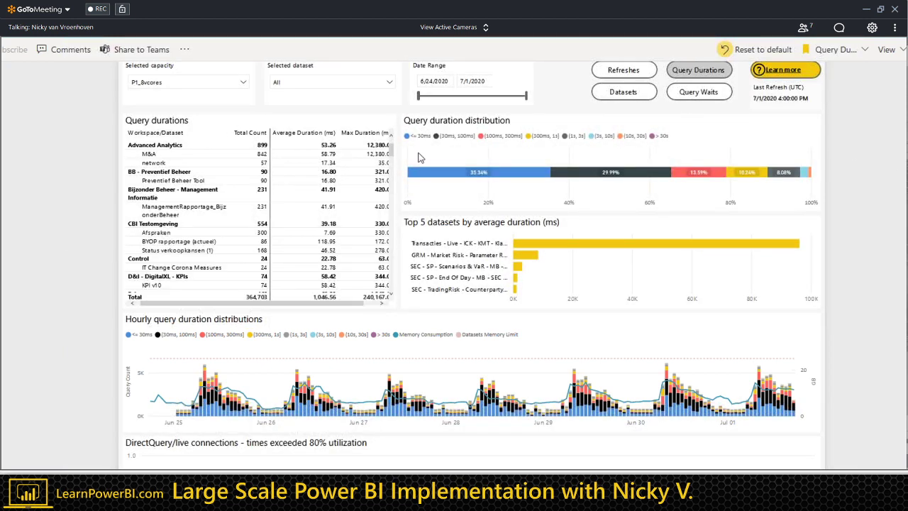
mouse_move(727, 249)
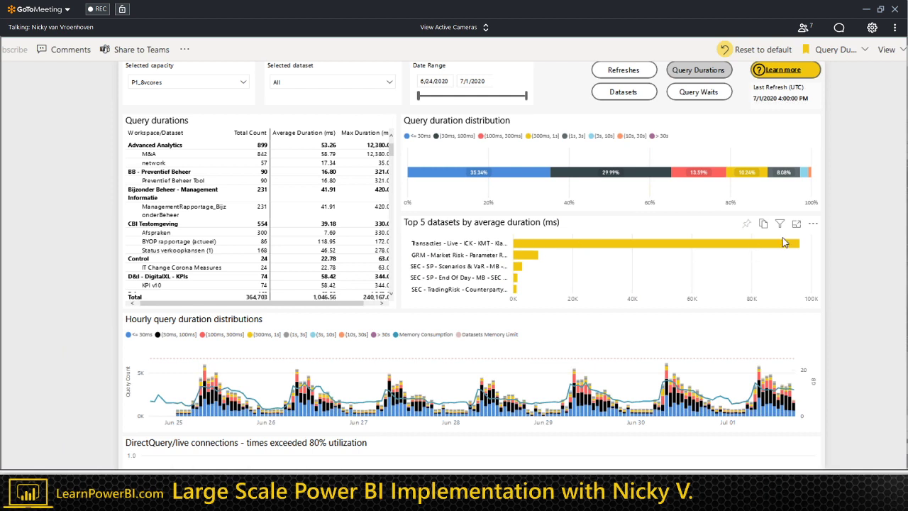
mouse_move(795, 248)
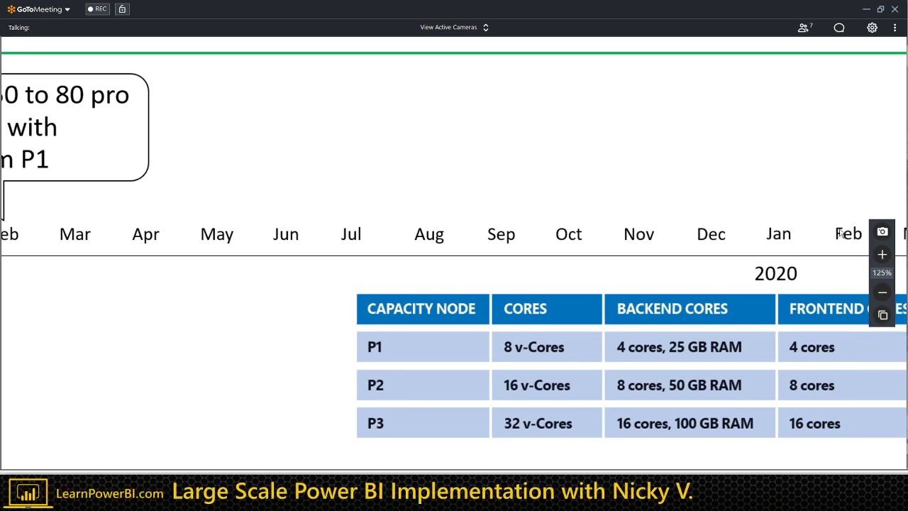
Reduce the shared-screen magnification to 80% to view the whole Premium Capacity slide.
click(885, 294)
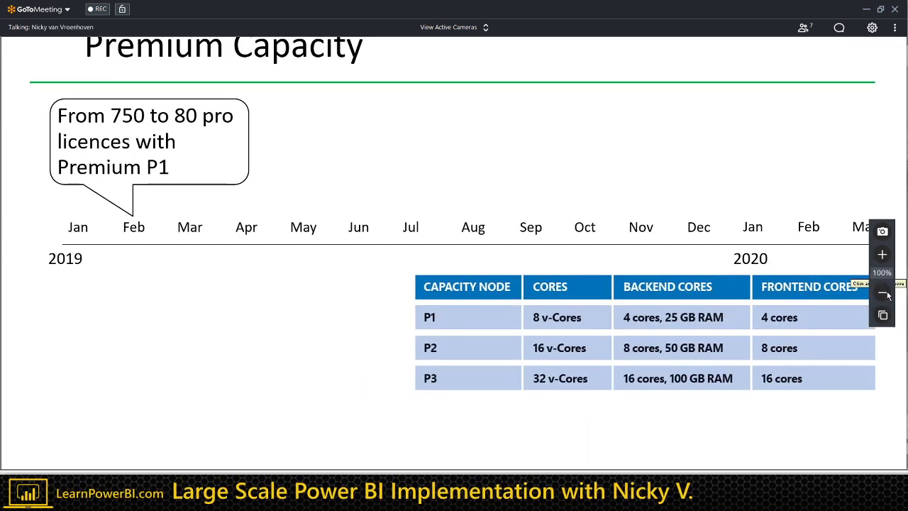
click(885, 294)
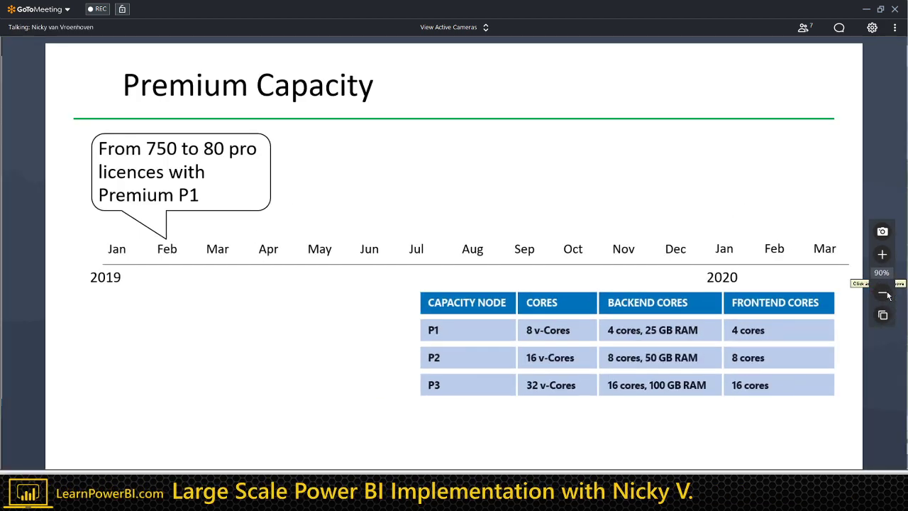
click(885, 294)
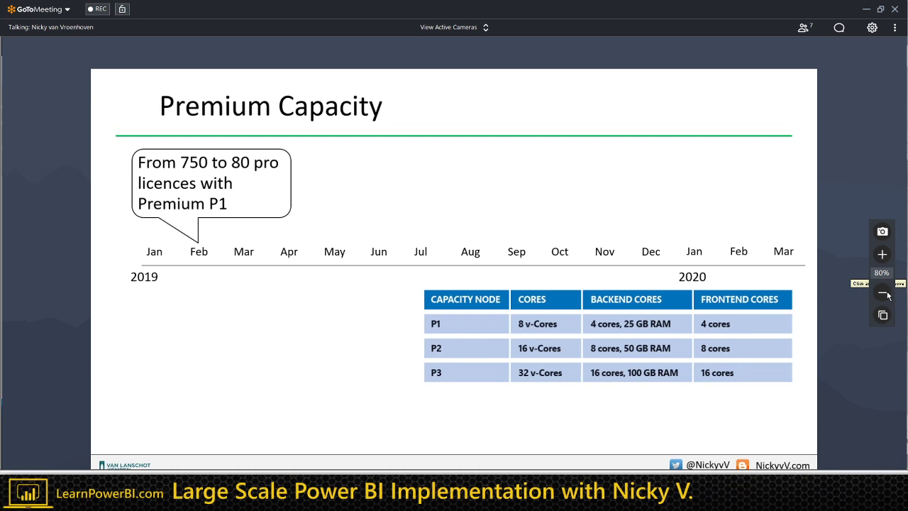
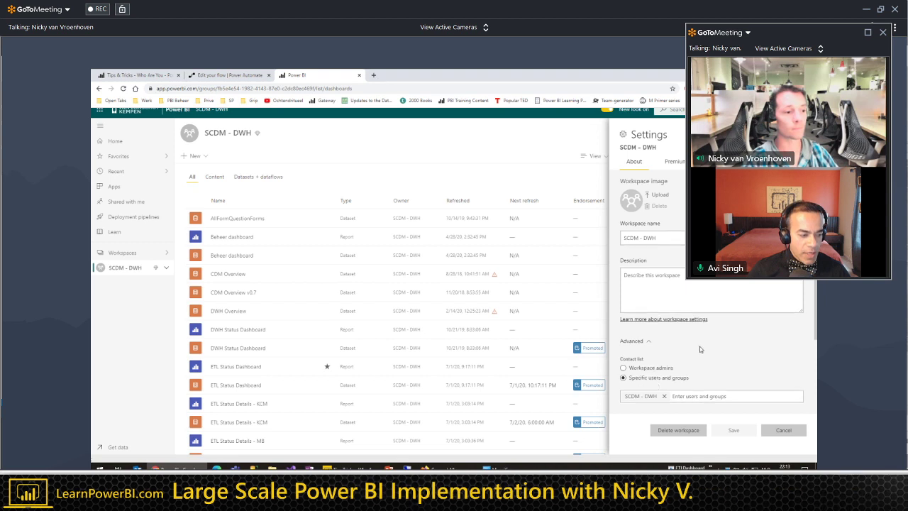
Review the contact list and OneDrive options in the SCDM - DWH workspace's advanced settings, and leave the settings.
scroll(700, 349, down, 2)
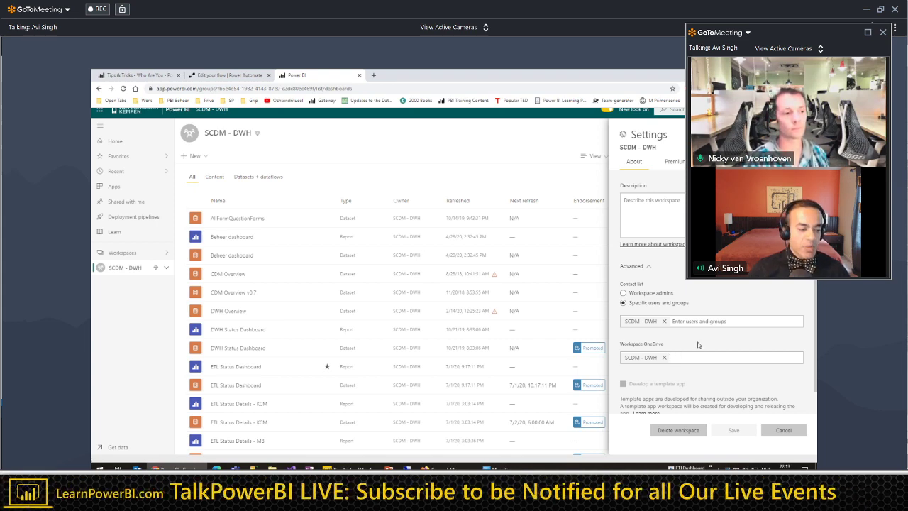
click(588, 180)
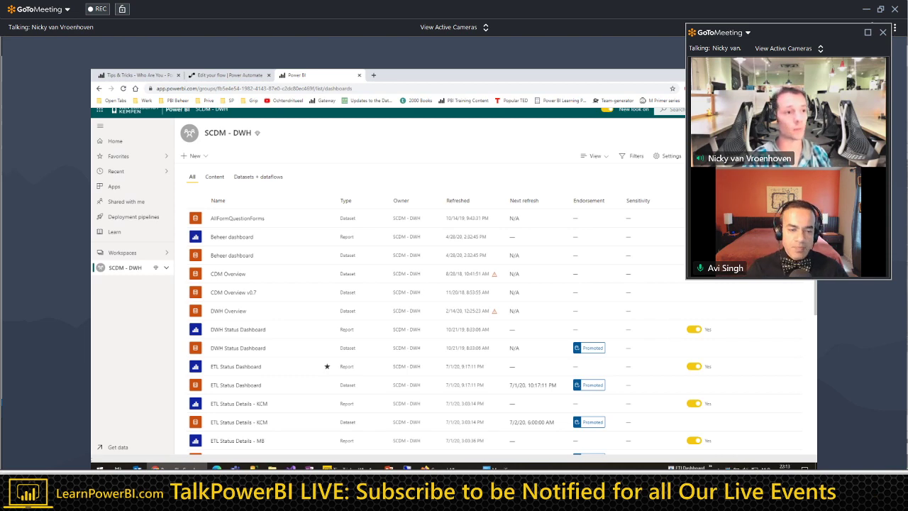
Examine the admin and member groups in the SCDM - DWH workspace's access list, enlarged to 100%, and close the list.
click(702, 156)
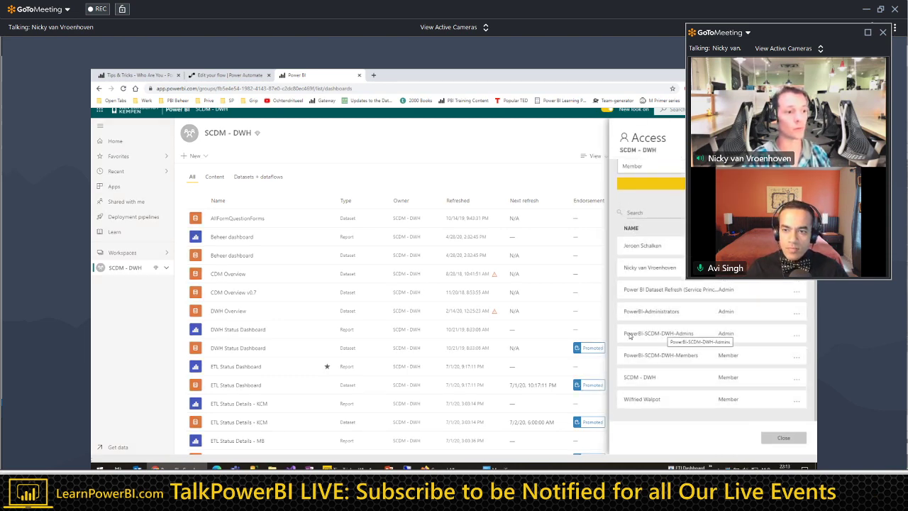
click(882, 254)
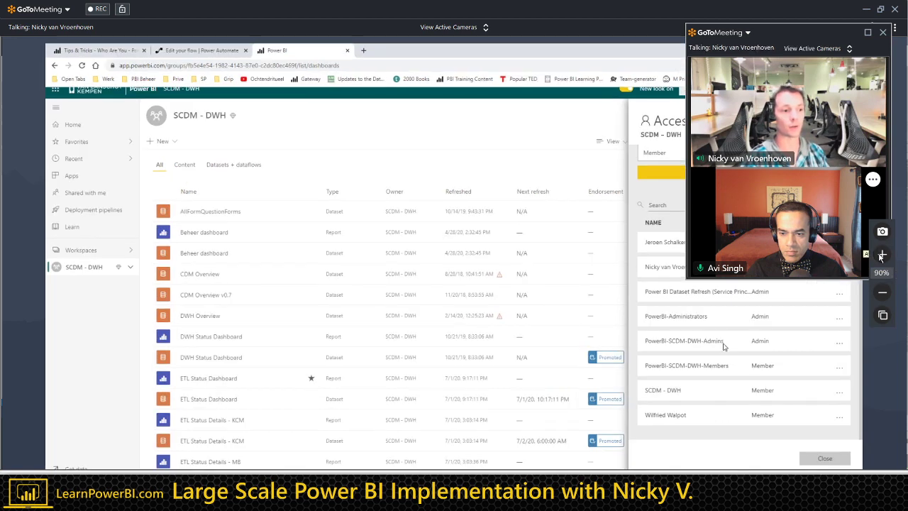
click(882, 254)
click(882, 254)
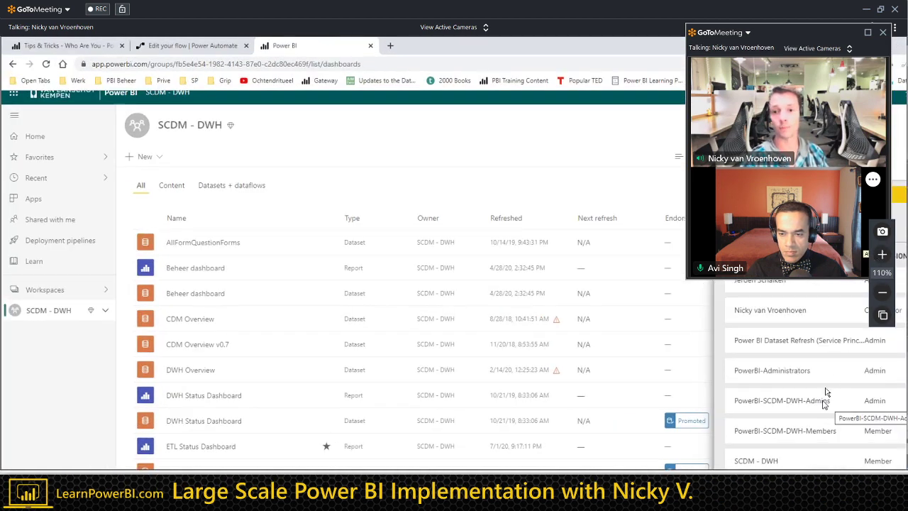
click(883, 291)
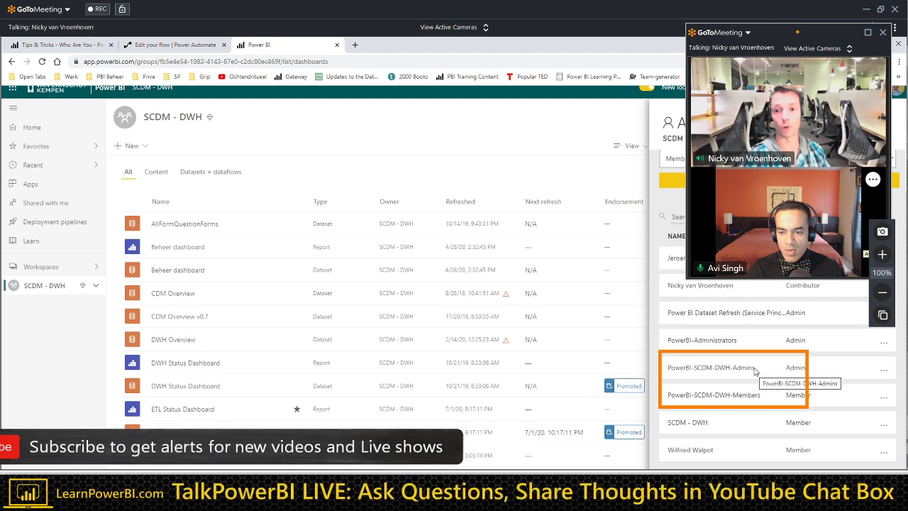
key(Escape)
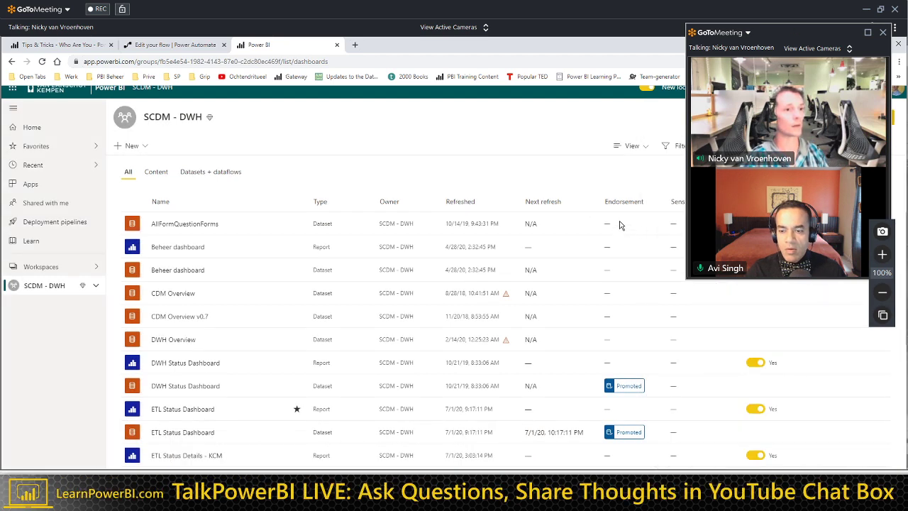
Open the SCDM - DWH app's setup for updating and move the floating camera window slightly.
drag(812, 28, 805, 23)
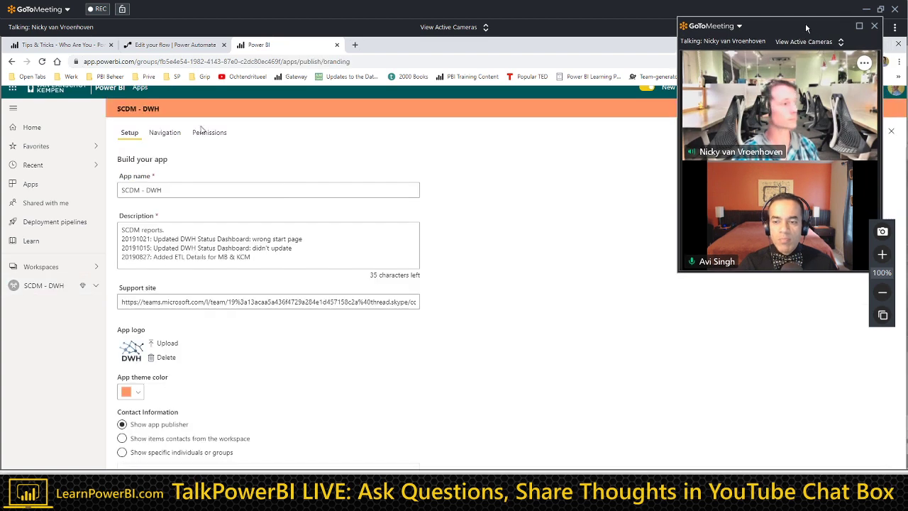